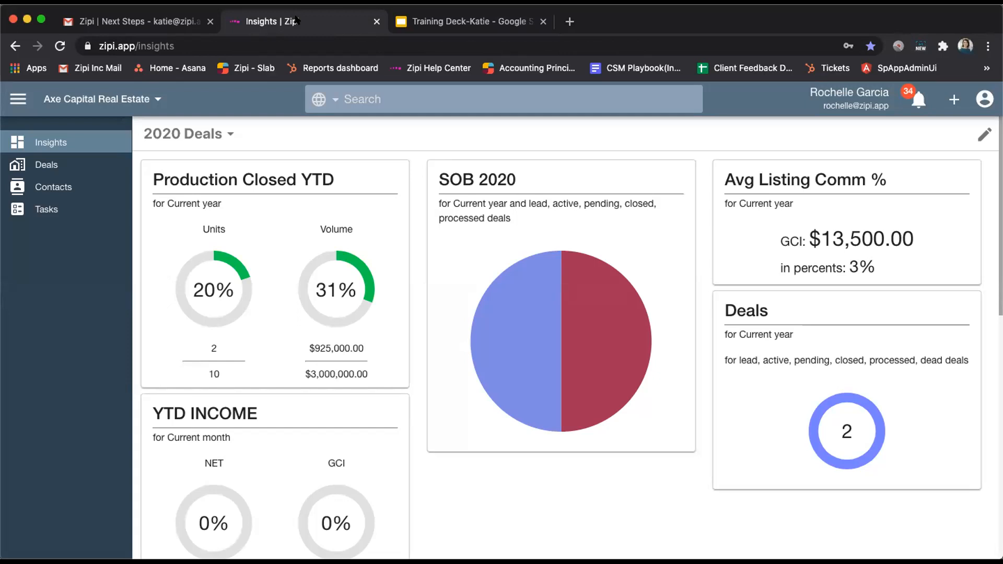
# Look through the linked companies, and check the categories that the global search can be limited to
pyautogui.click(155, 96)
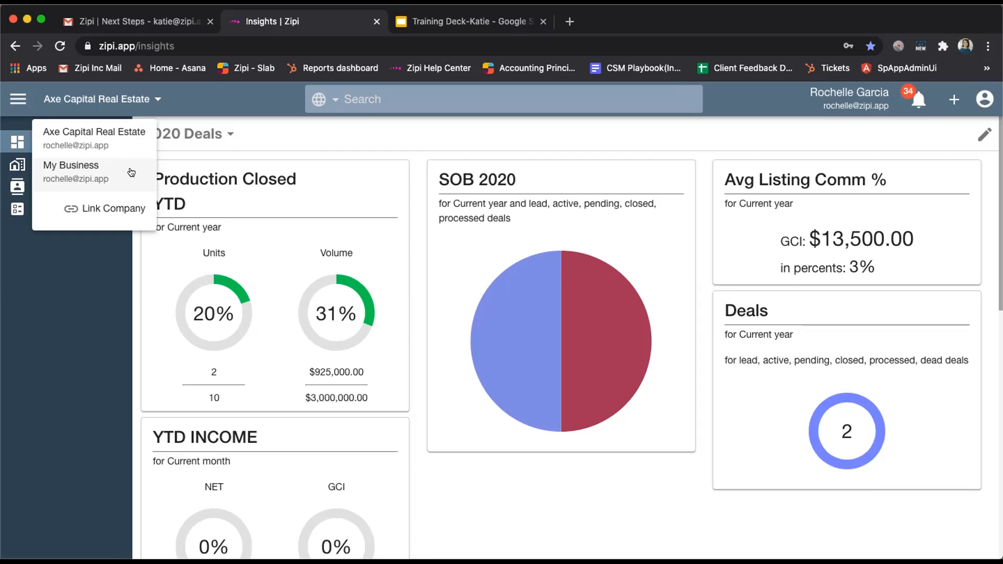
pyautogui.click(364, 97)
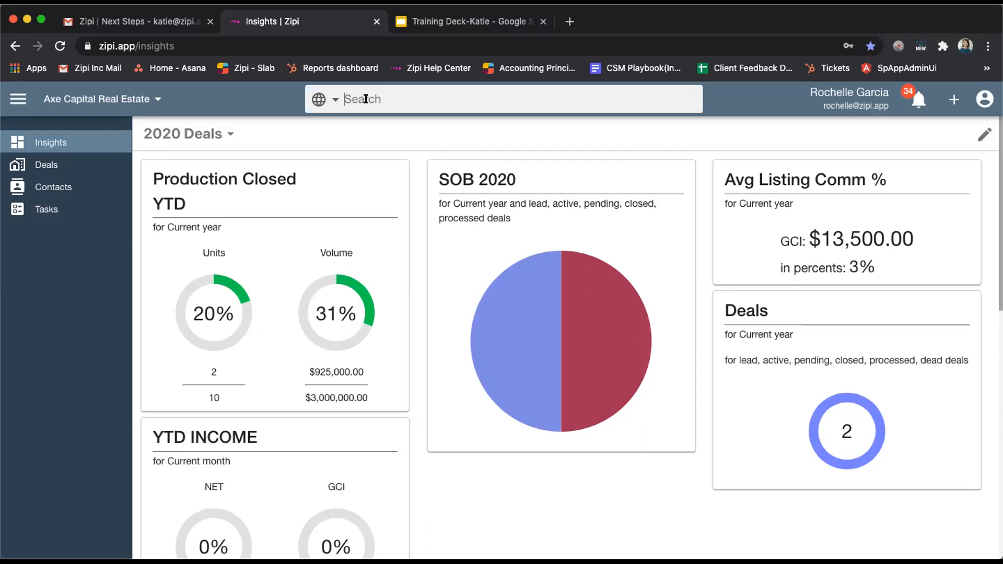
pyautogui.press('Escape')
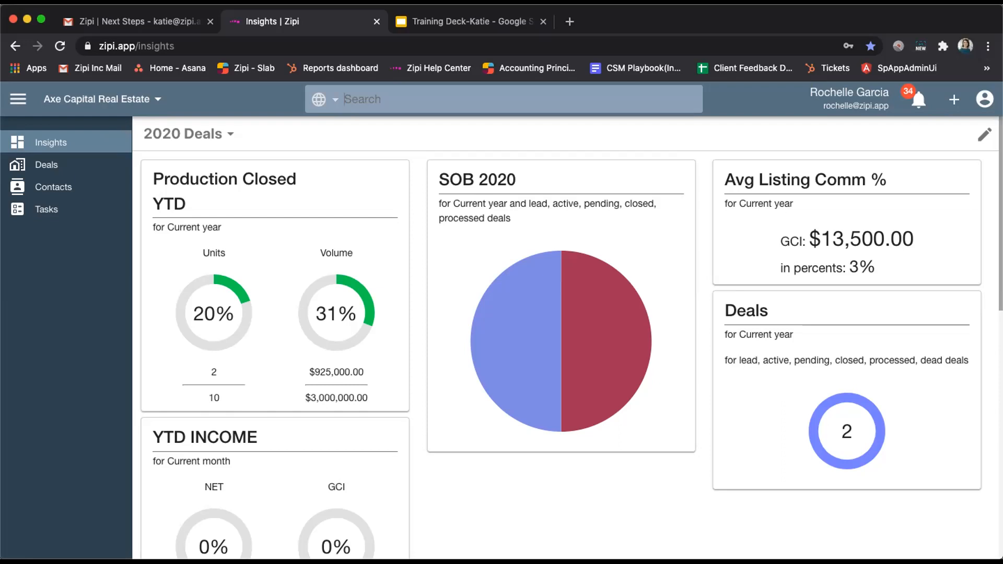
pyautogui.click(536, 99)
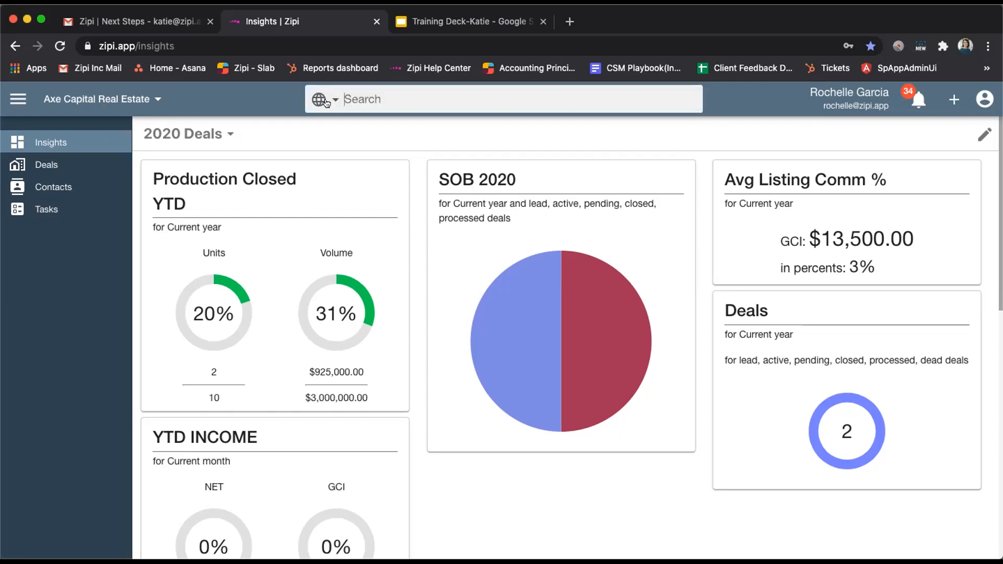
pyautogui.click(320, 99)
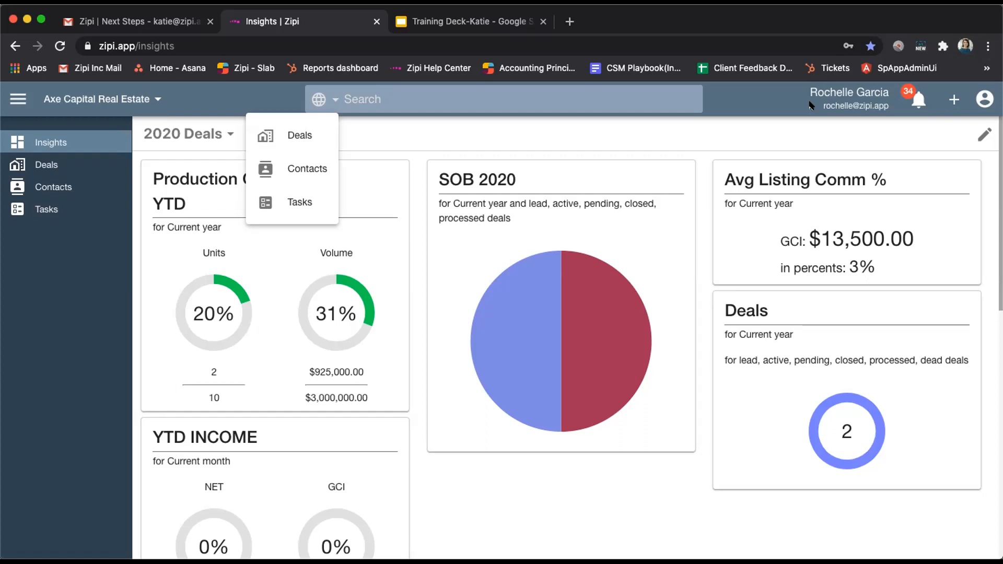
# Review the notifications and the filter options available for them
pyautogui.click(917, 100)
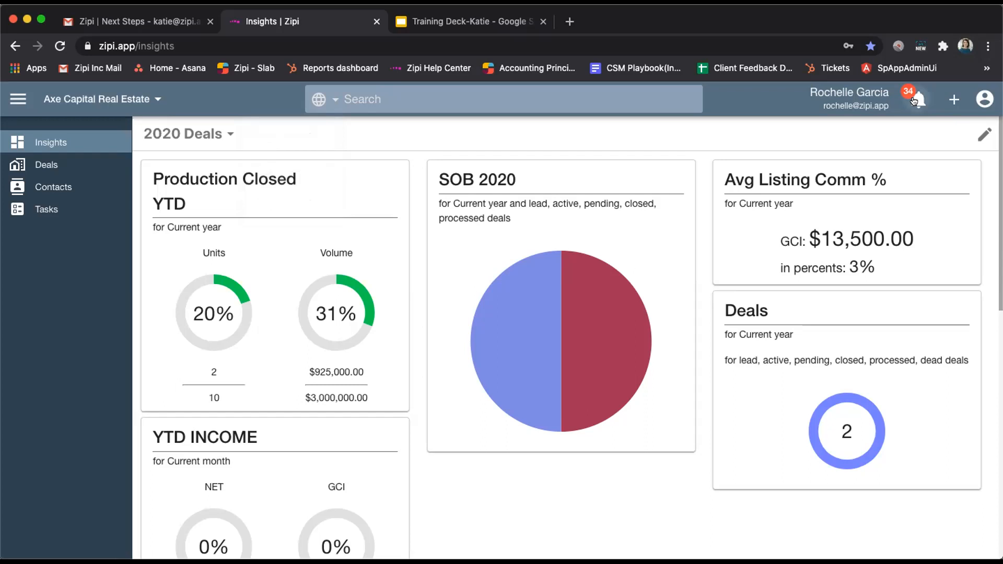
pyautogui.click(914, 101)
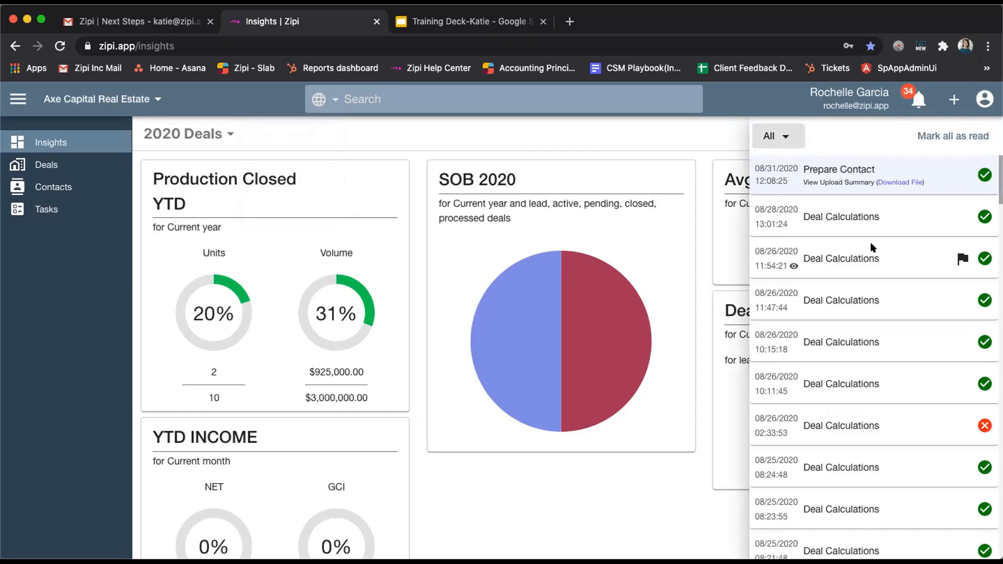
pyautogui.click(783, 137)
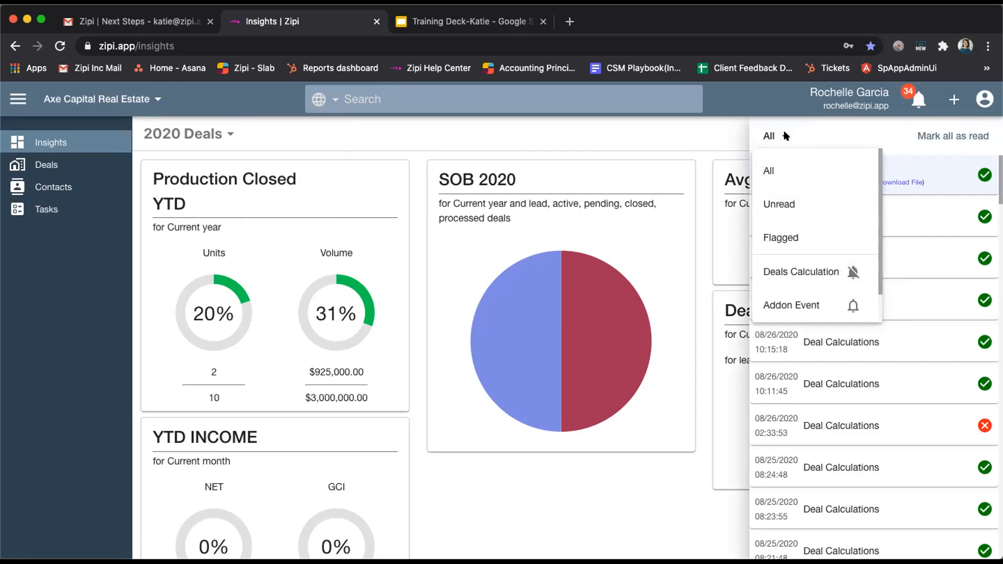
pyautogui.click(913, 101)
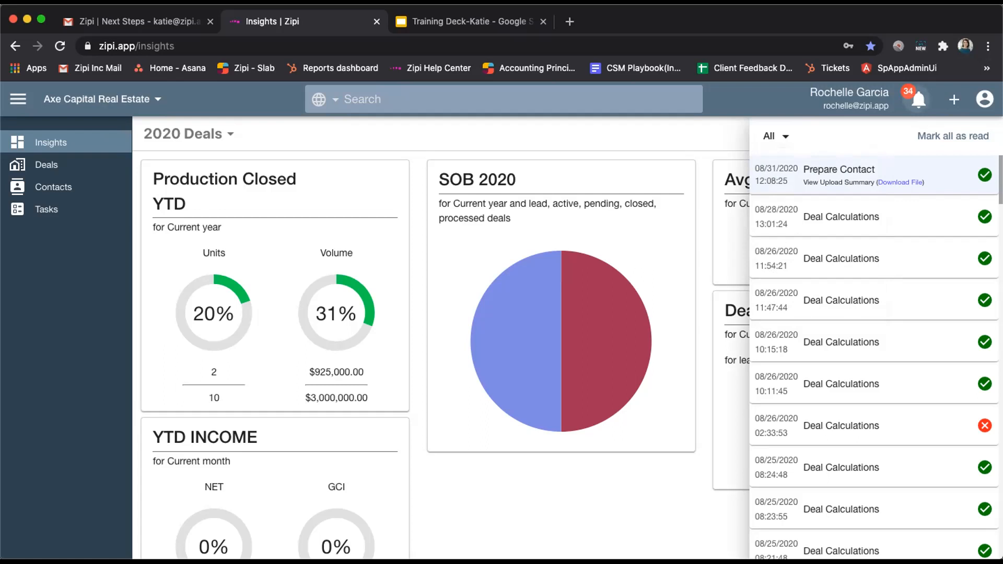
# Open the Zipi help center from the account options and search it for "add c"
pyautogui.click(980, 98)
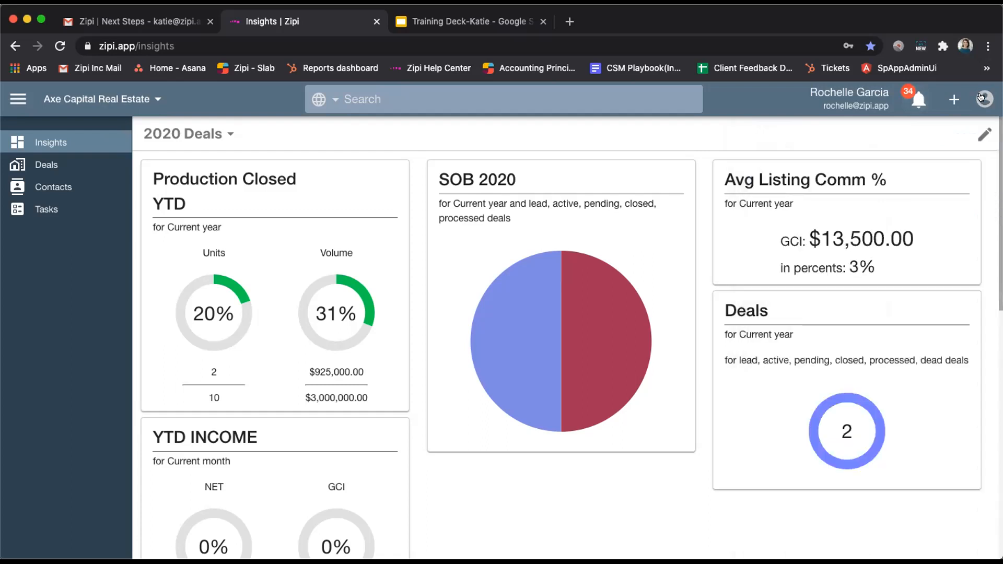
pyautogui.click(980, 97)
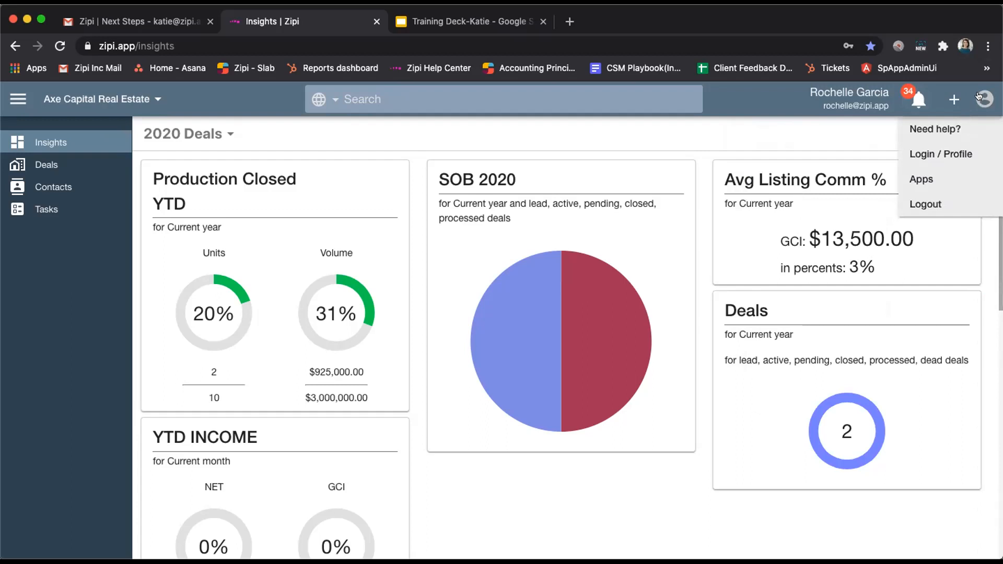
pyautogui.click(972, 128)
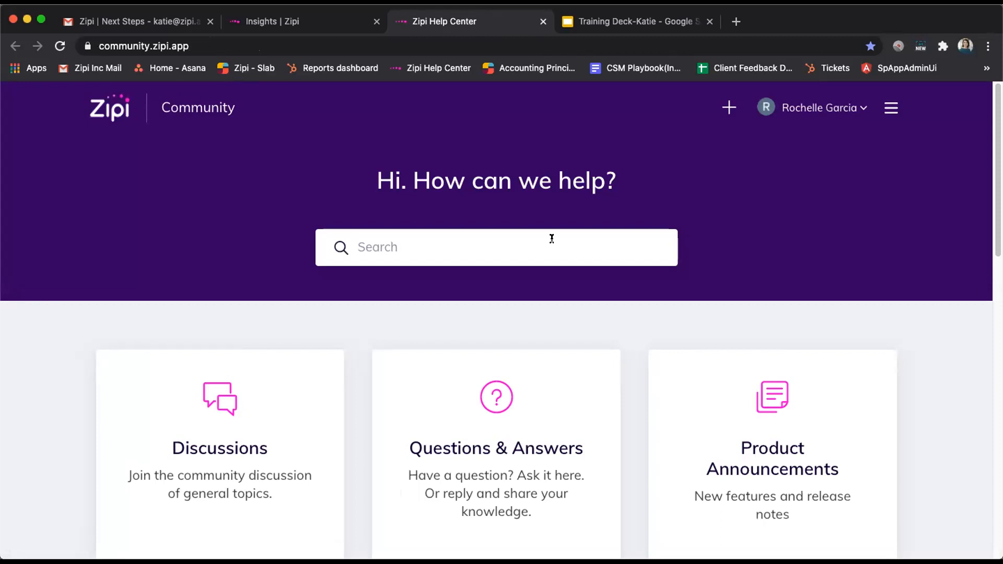
pyautogui.write('add c')
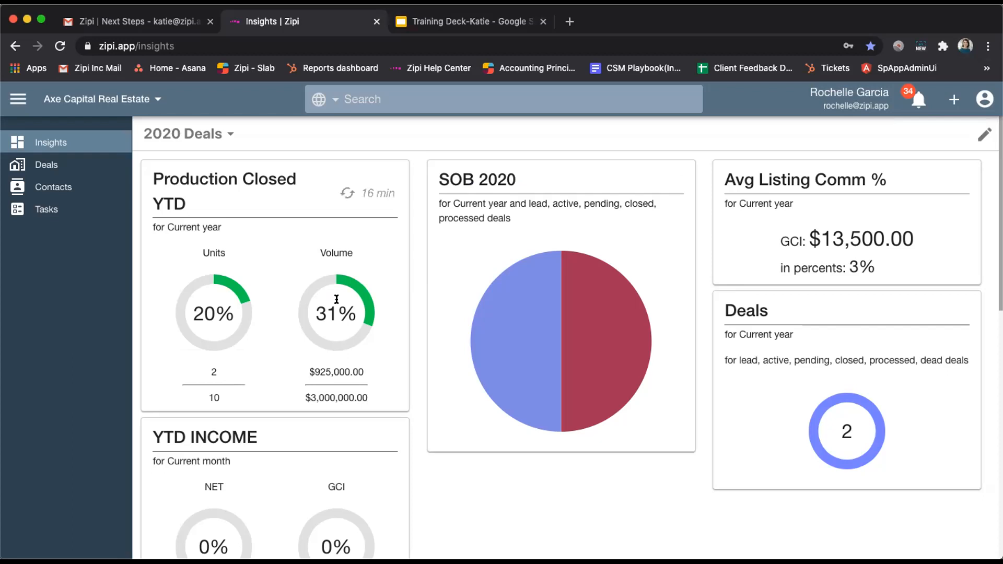
# View the company's deals and check which kinds of records can be created
pyautogui.click(59, 164)
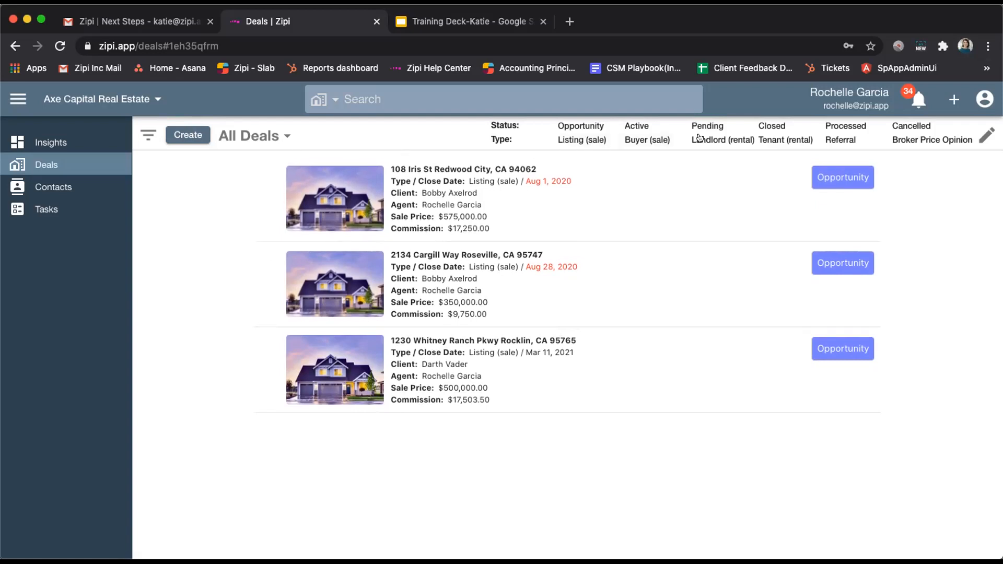
pyautogui.click(952, 99)
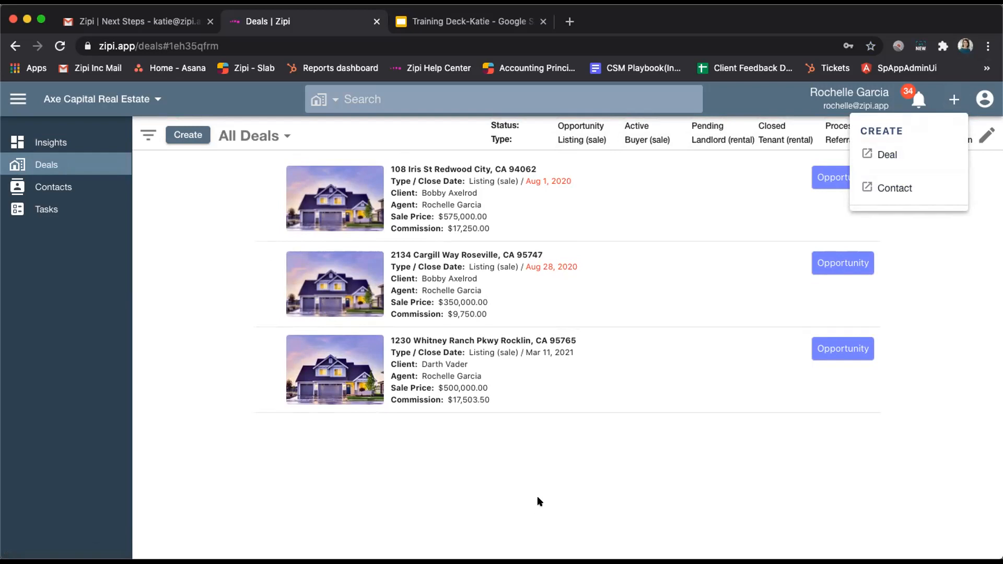
pyautogui.click(538, 497)
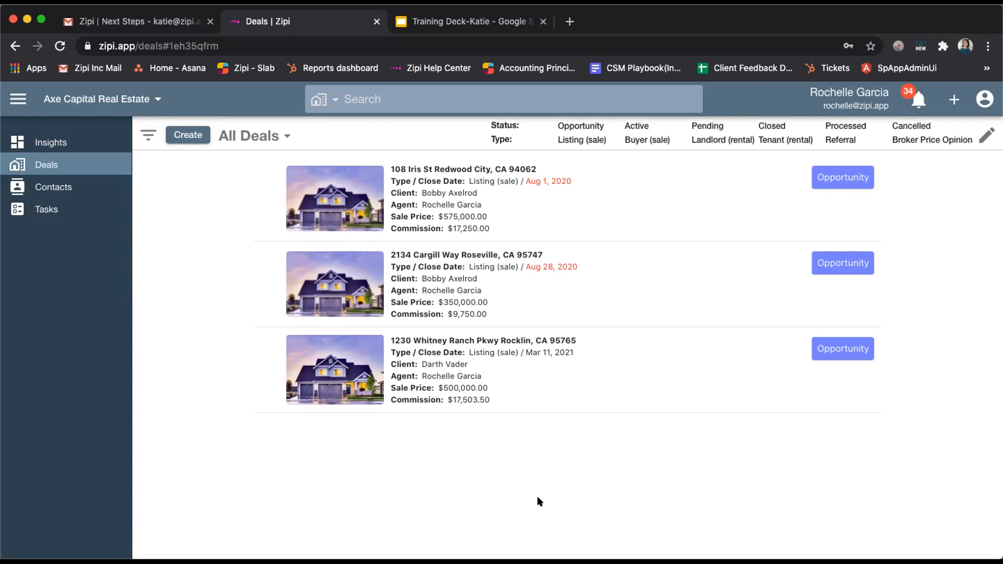
# Check the Dotloop and SkySlope integrations among the available apps, and return to the deals list
pyautogui.click(982, 98)
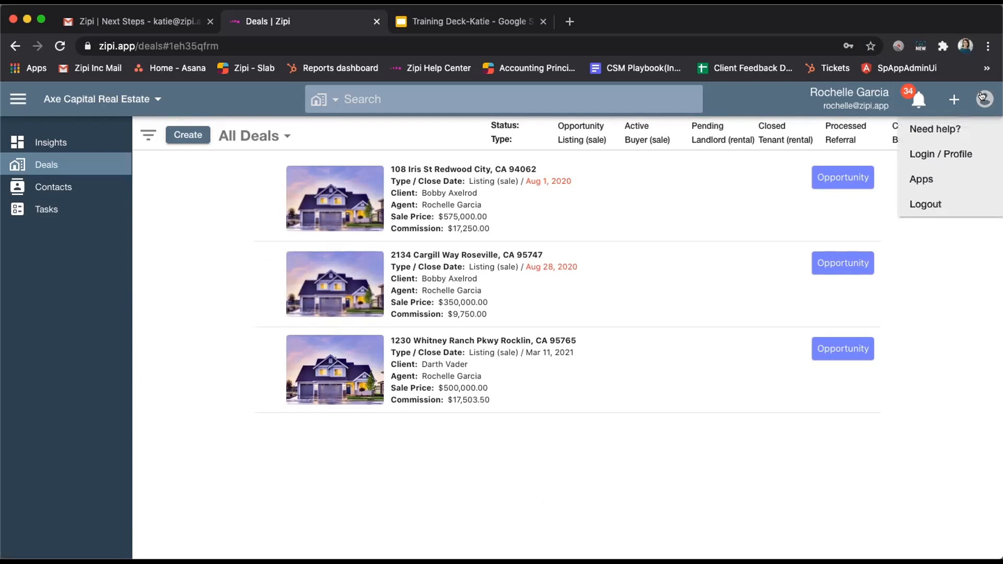
pyautogui.click(955, 178)
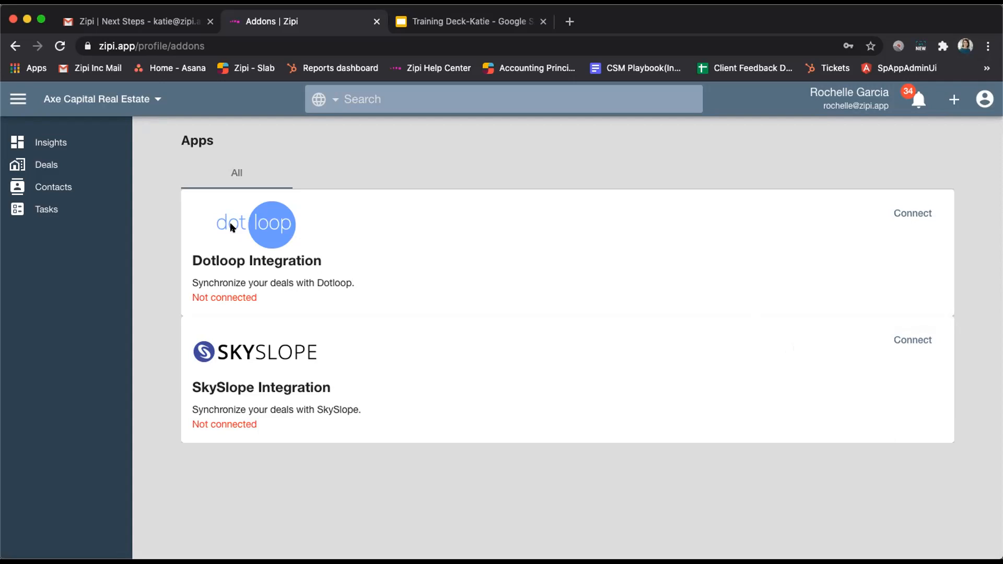
pyautogui.click(90, 164)
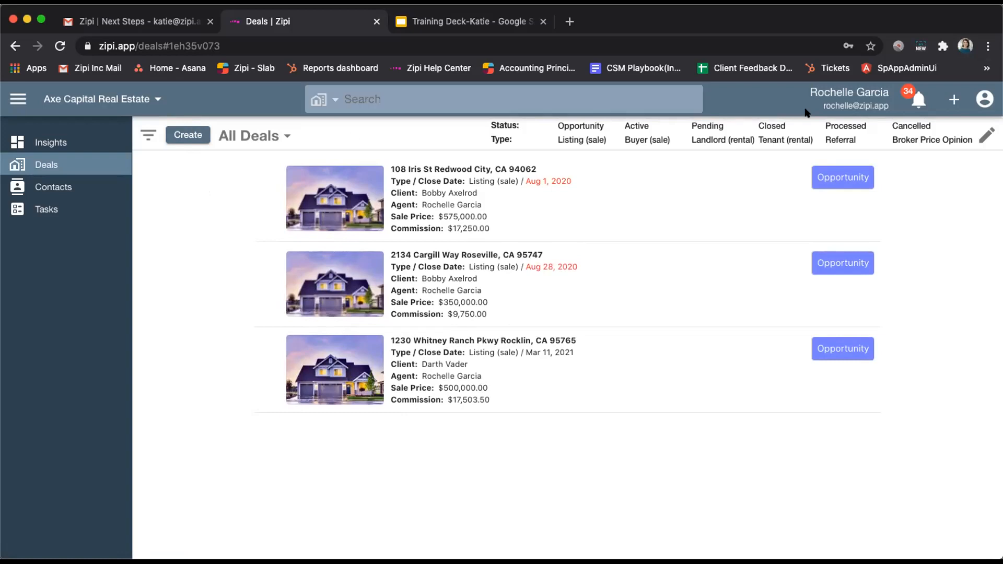
# Open a new deal form and examine its deal information and transaction fields
pyautogui.click(954, 99)
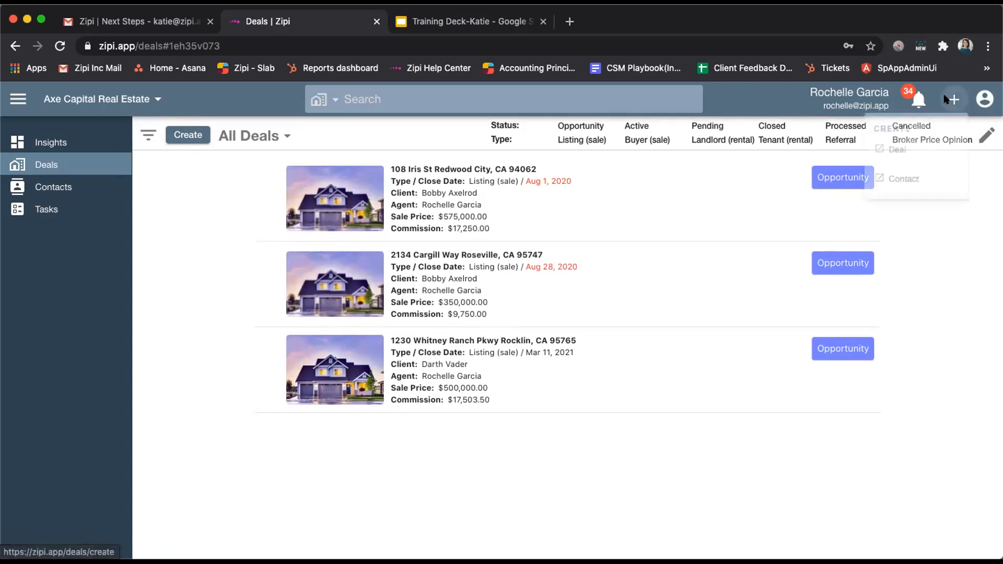
pyautogui.click(888, 153)
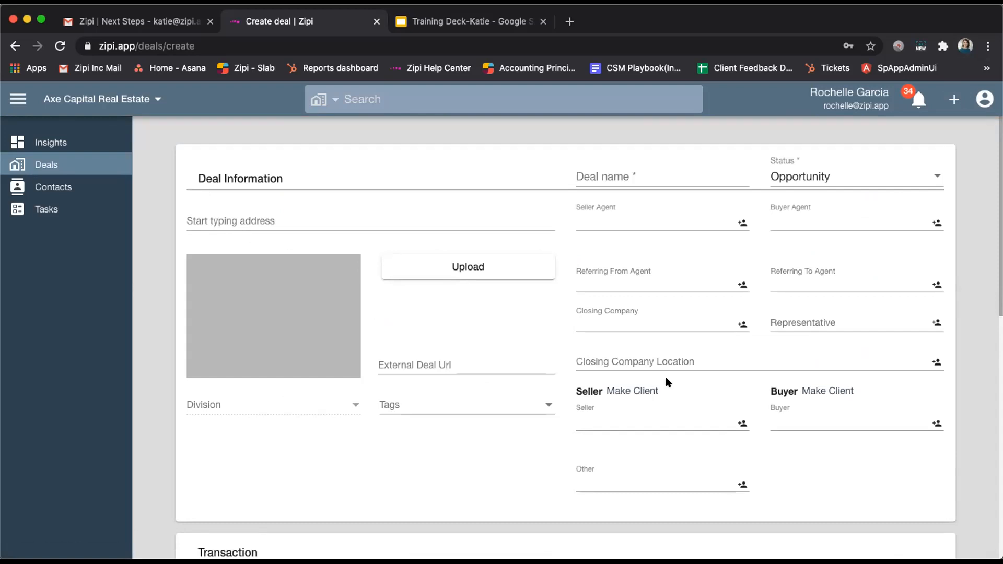
pyautogui.scroll(-1, 656, 394)
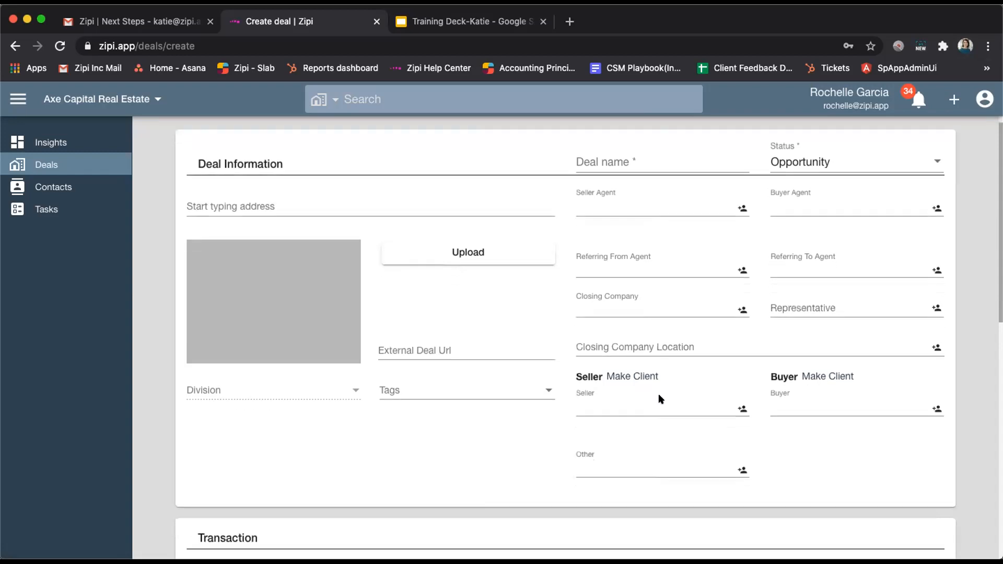
pyautogui.scroll(-5, 660, 399)
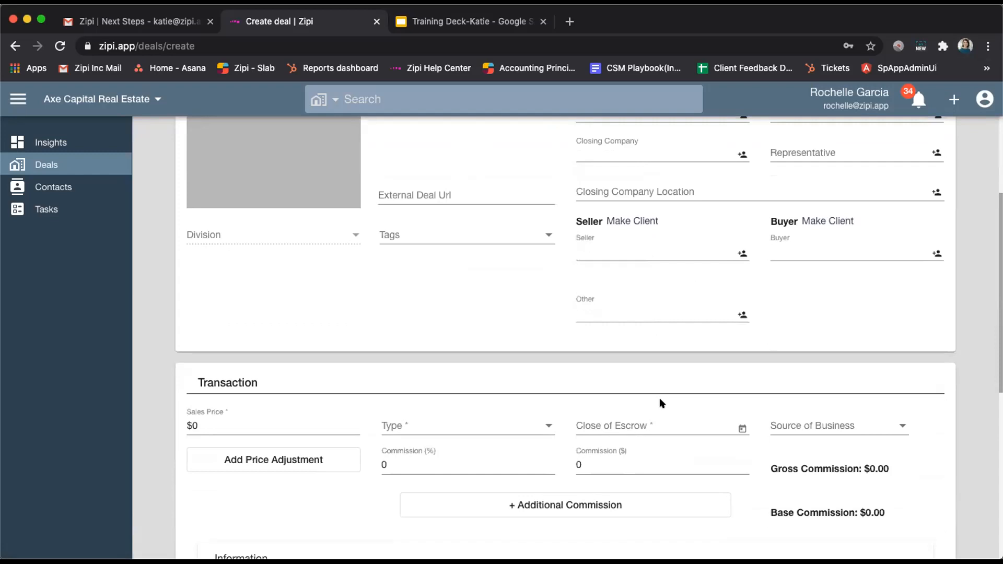
pyautogui.scroll(5, 660, 400)
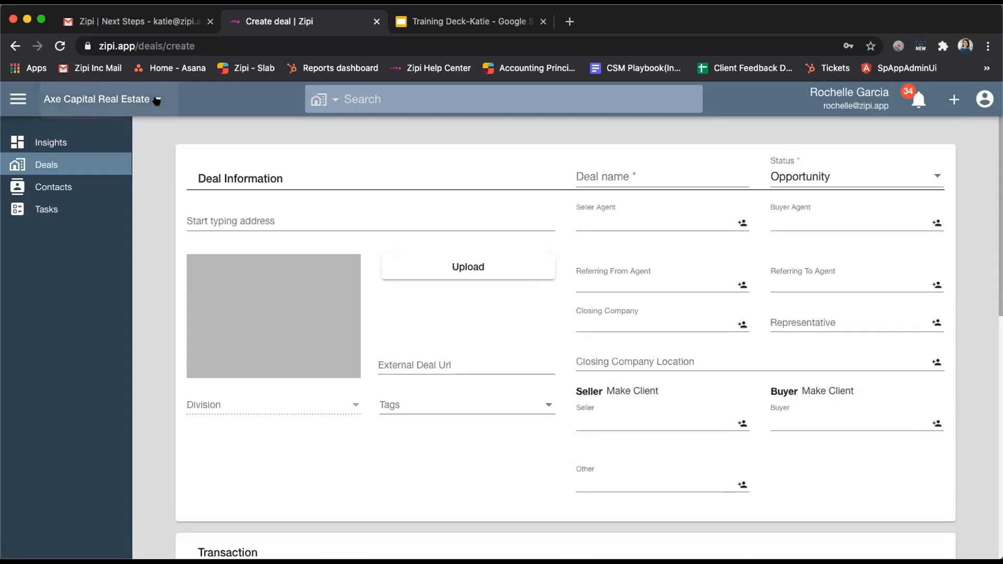
# Switch to the My Business company and review the company name and locations in its general settings
pyautogui.click(157, 100)
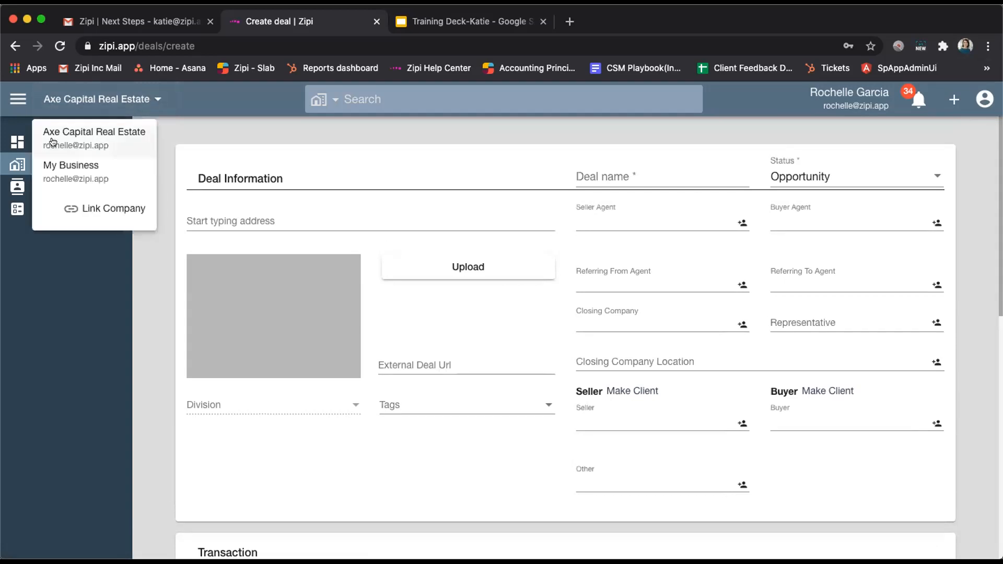
pyautogui.click(109, 171)
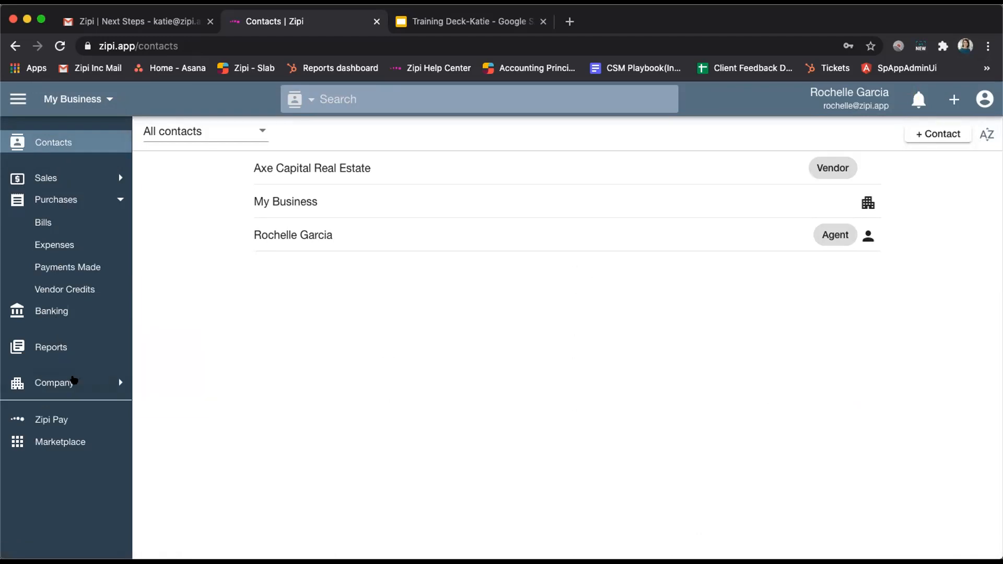
pyautogui.click(74, 381)
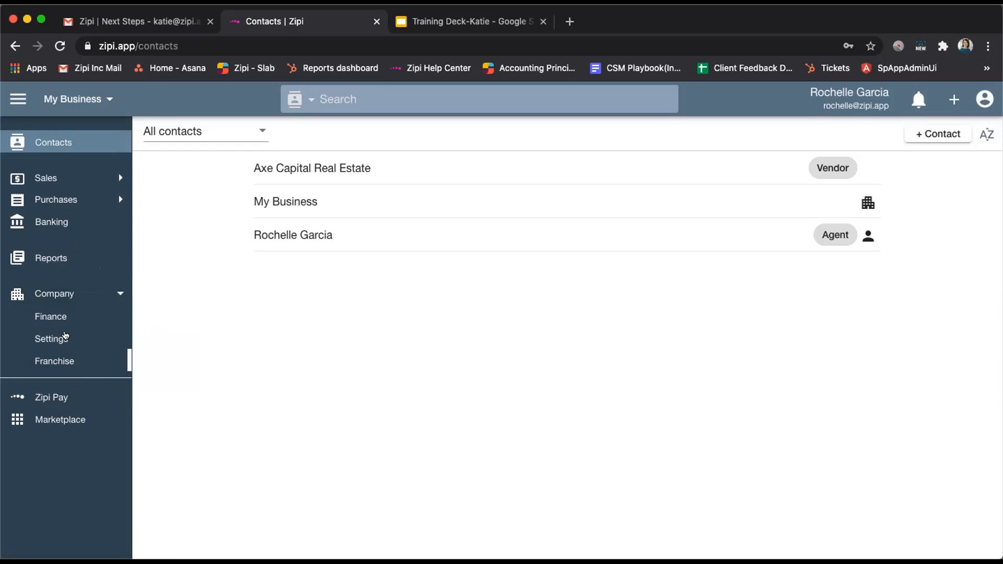
pyautogui.click(58, 337)
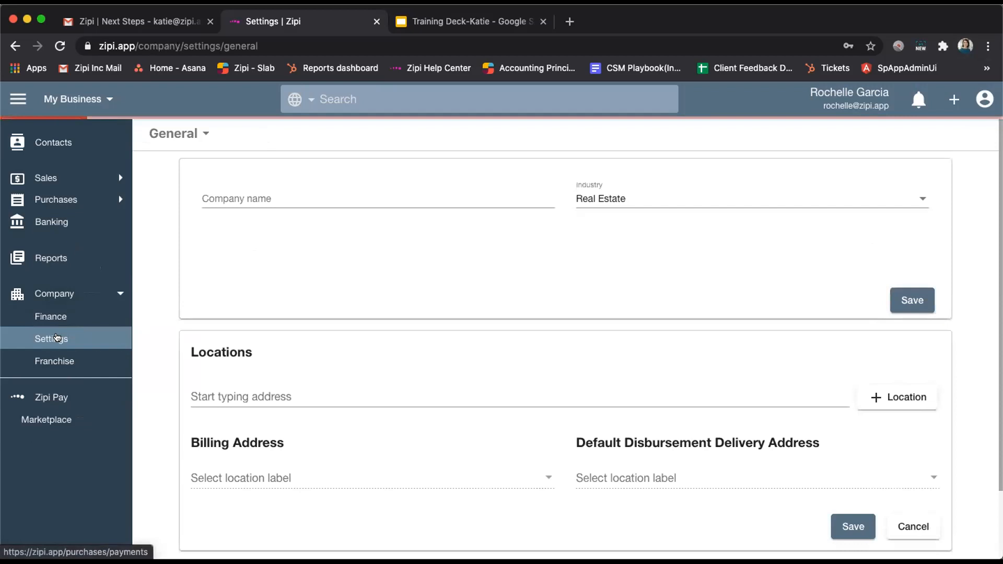
pyautogui.moveTo(58, 337)
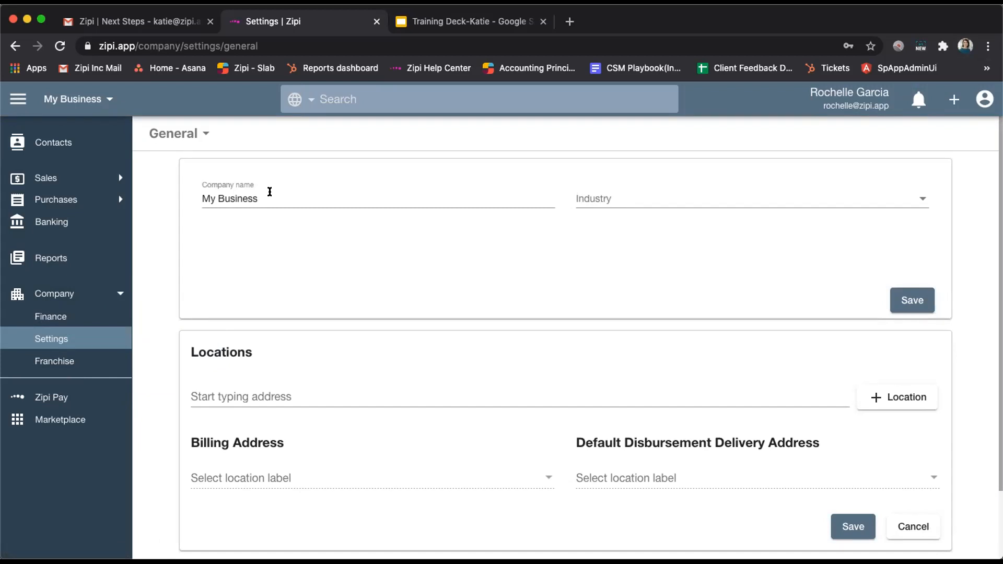
pyautogui.moveTo(265, 191); pyautogui.dragTo(196, 193)
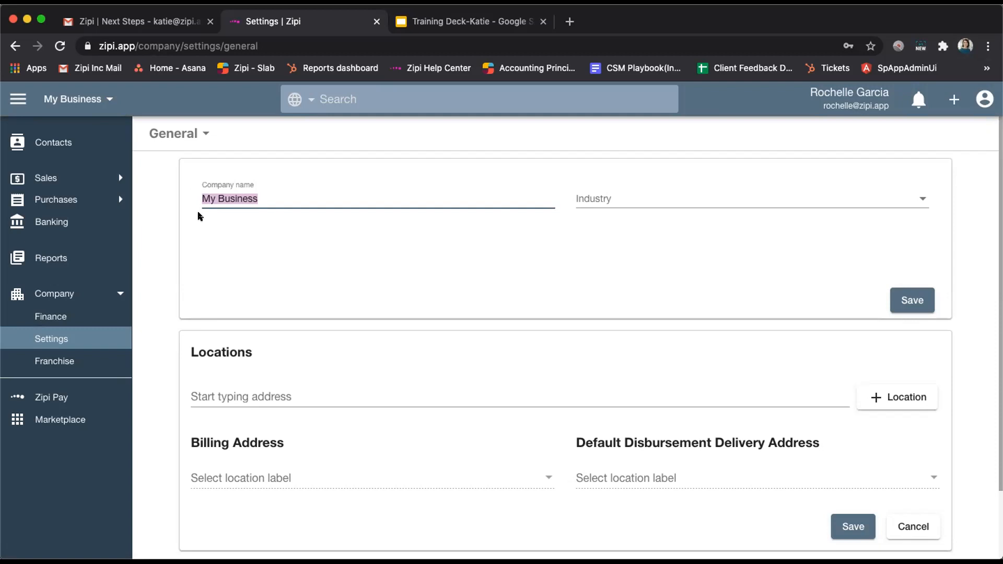
pyautogui.scroll(-2, 383, 384)
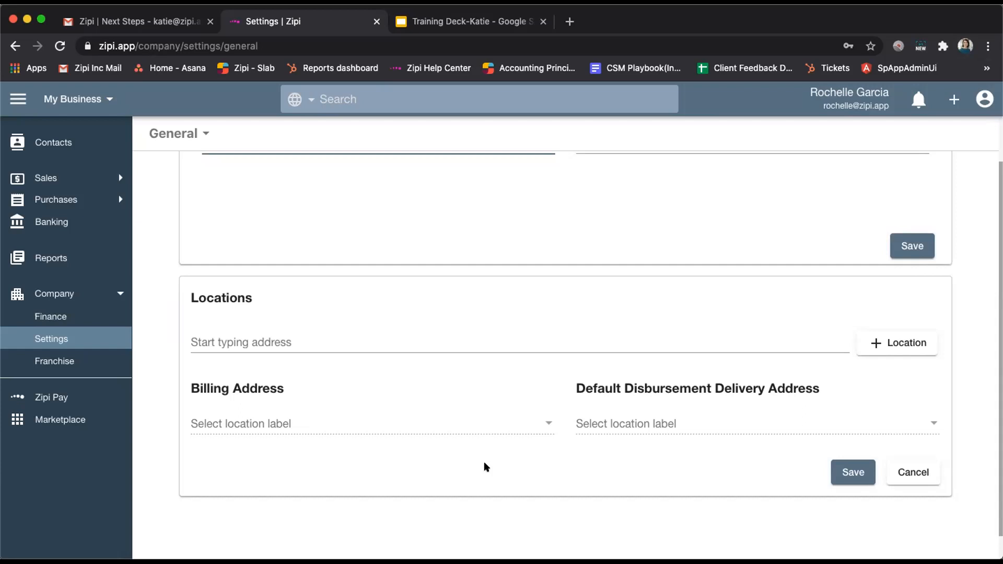
# Open the Chart of Accounts in the finance section of My Business
pyautogui.click(59, 313)
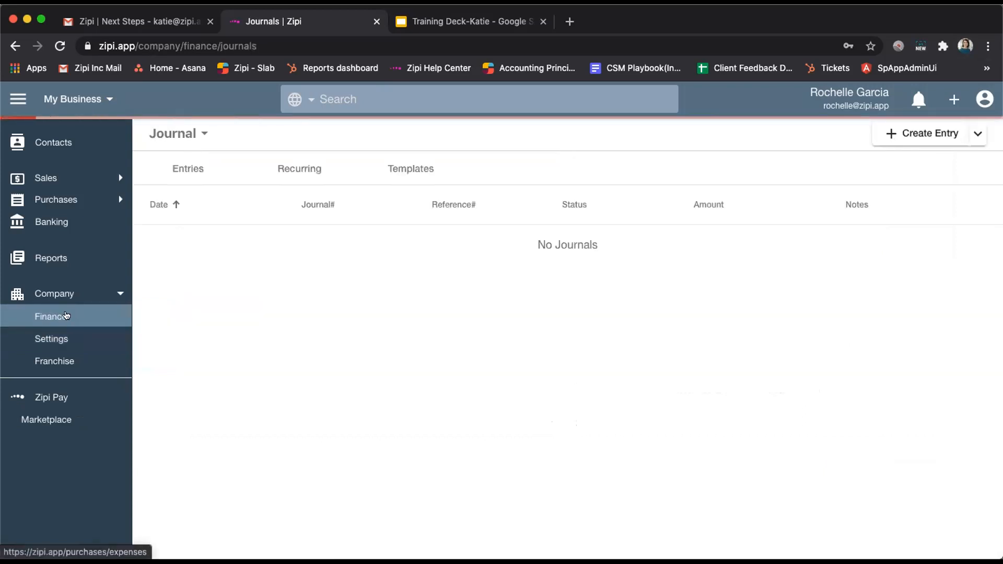
pyautogui.moveTo(66, 315)
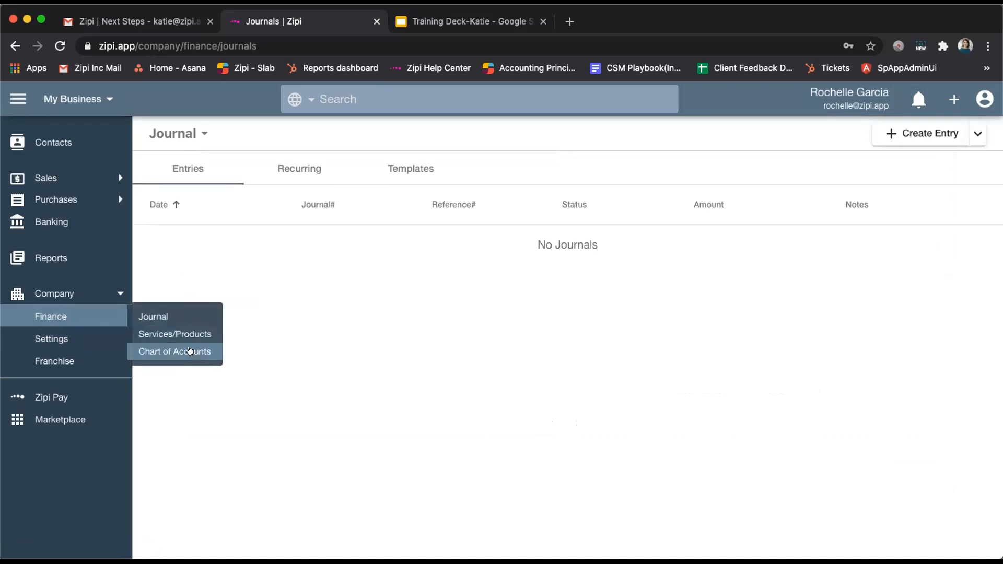
pyautogui.click(205, 134)
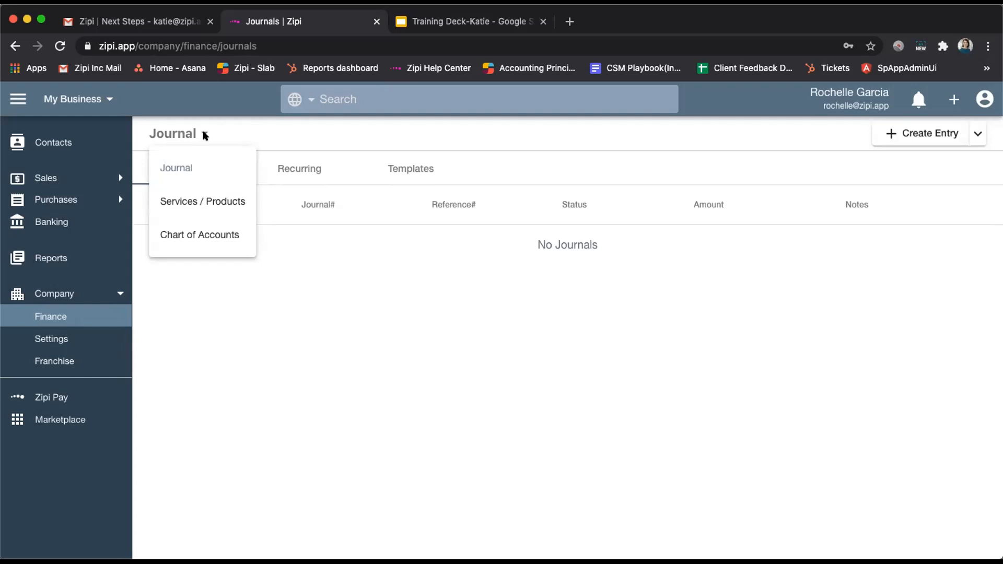
pyautogui.click(226, 237)
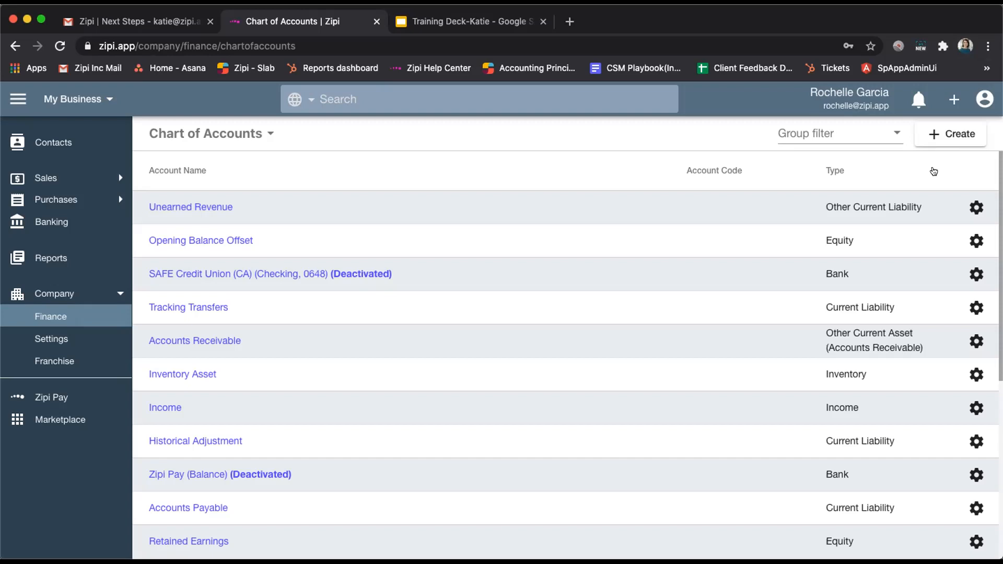
# Fill in a new ledger account form with type Cash and name Marketing, and discard it without creating the account
pyautogui.click(943, 131)
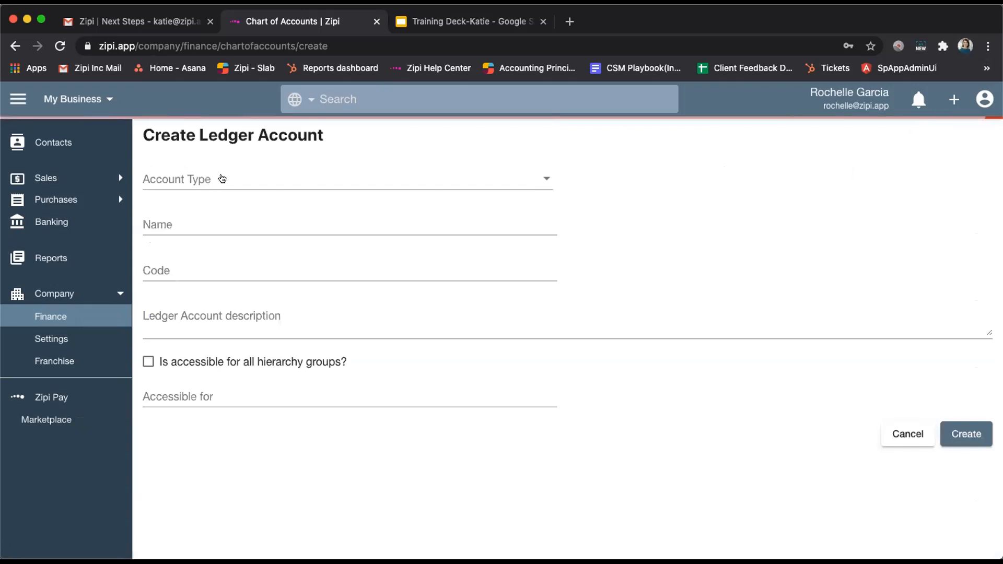
pyautogui.click(221, 177)
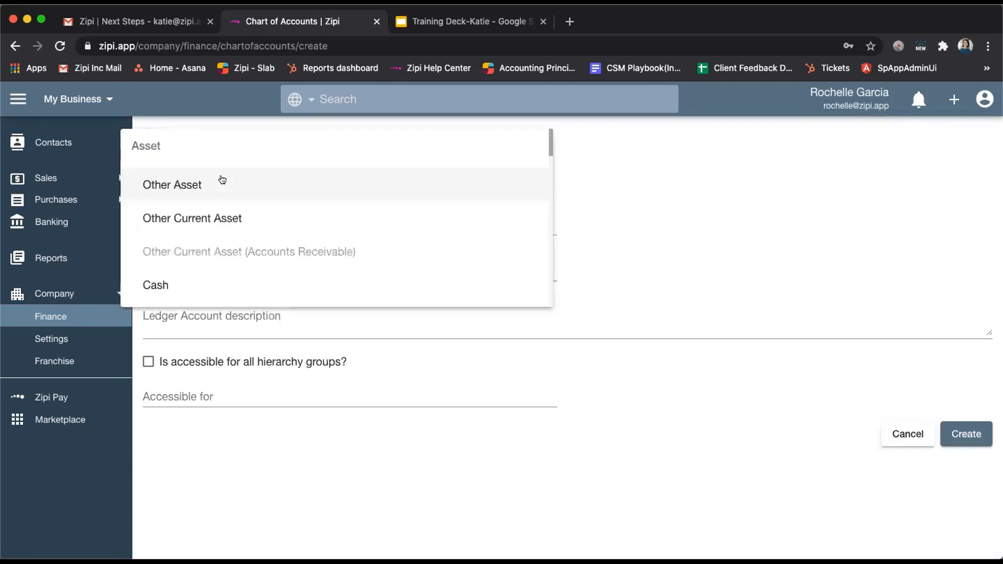
pyautogui.click(186, 284)
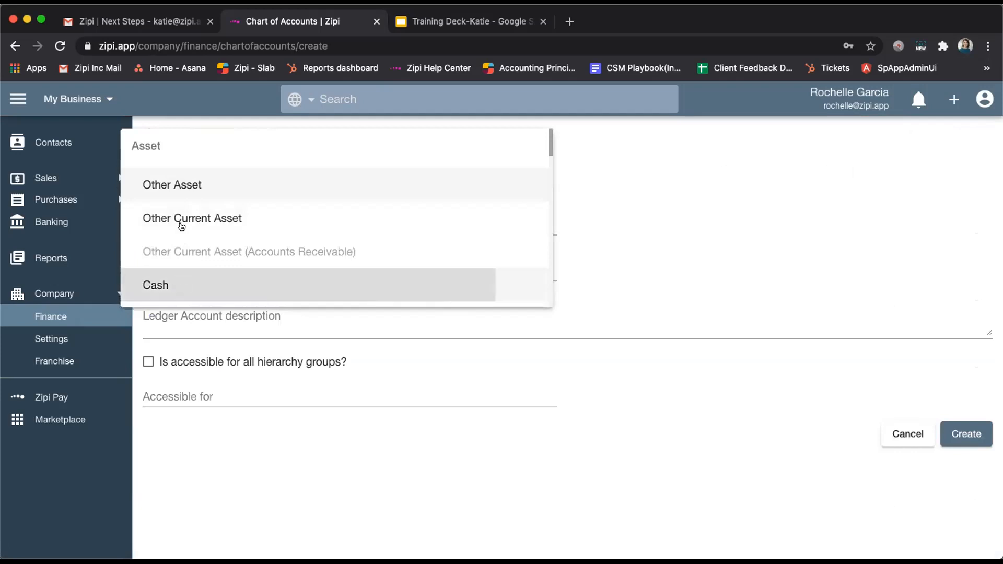
pyautogui.click(183, 243)
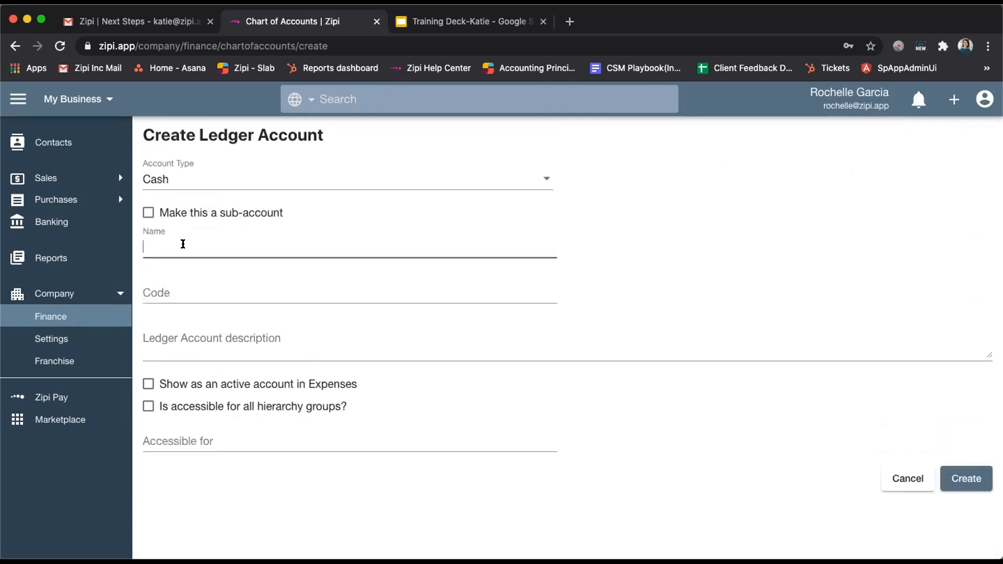
pyautogui.write('Marketing')
pyautogui.click(904, 478)
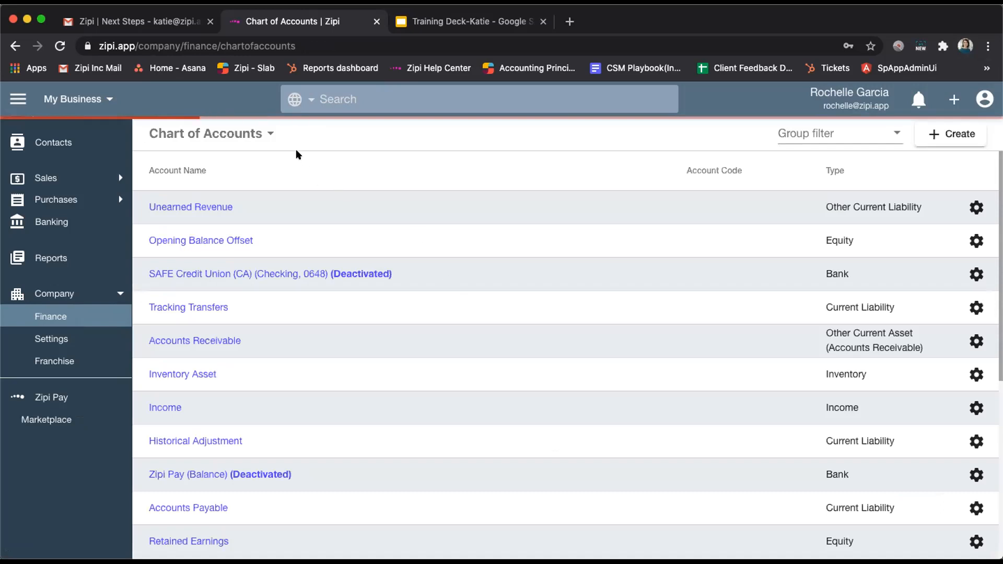
# Create a product named Biz in Services / Products, priced at $50 and assigned to the Zipi Pay (Balance) ledger account
pyautogui.click(267, 135)
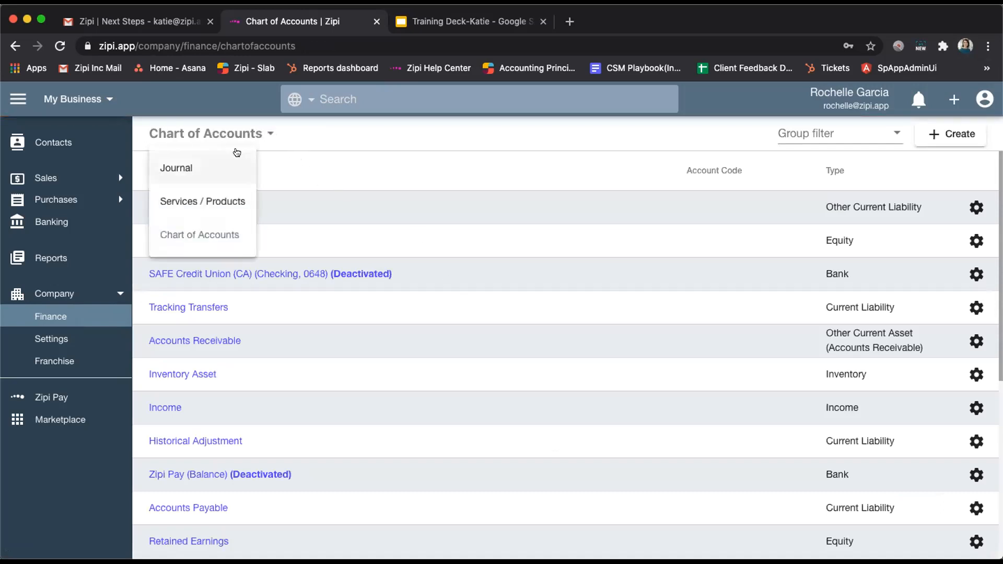
pyautogui.click(236, 201)
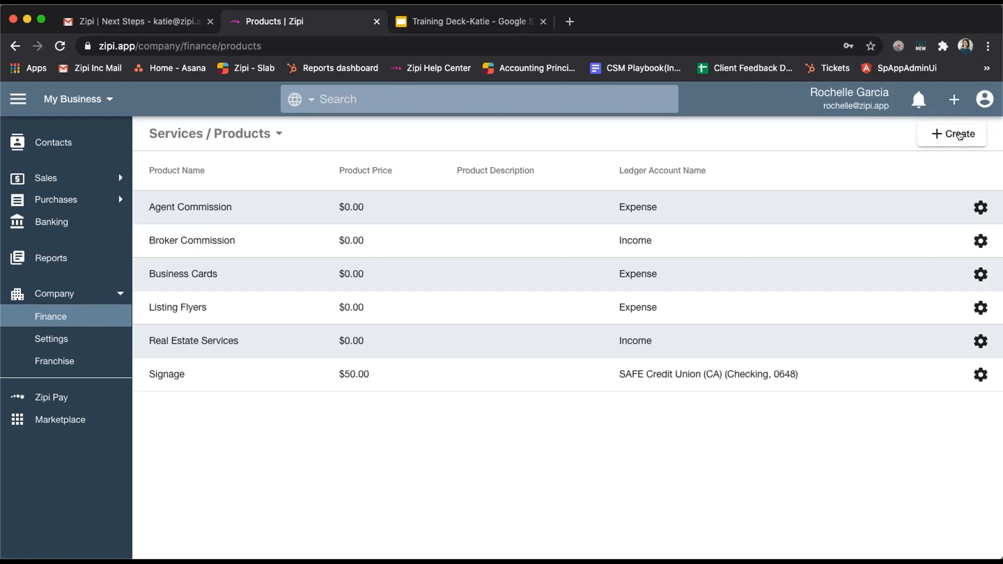
pyautogui.click(958, 135)
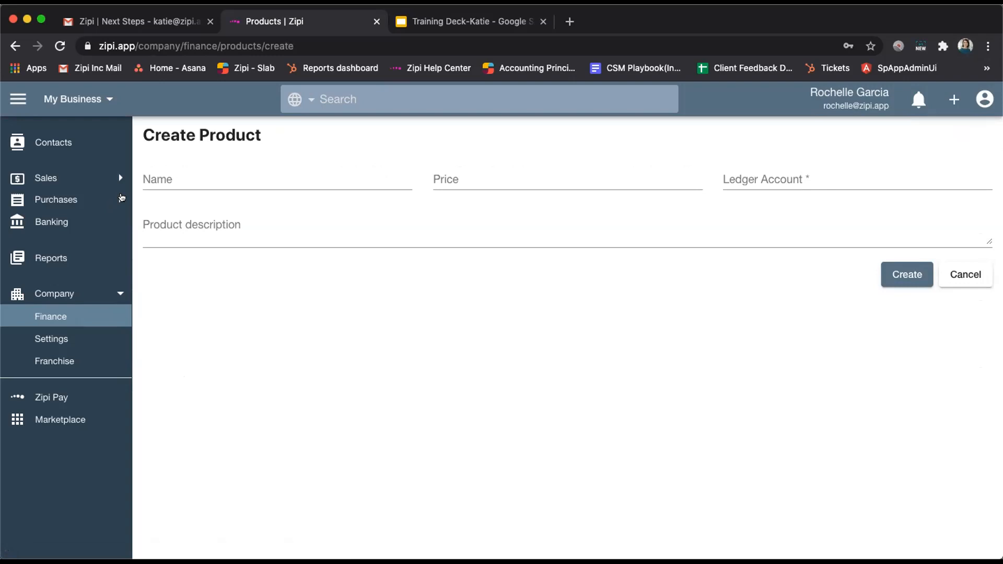
pyautogui.click(165, 175)
pyautogui.write('Biz')
pyautogui.click(449, 172)
pyautogui.write('$50')
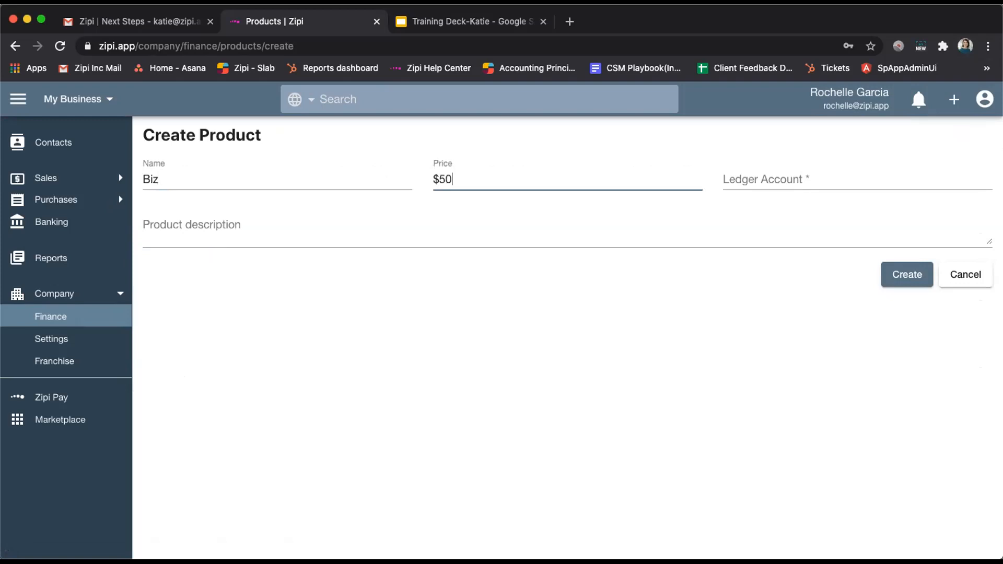
pyautogui.click(775, 179)
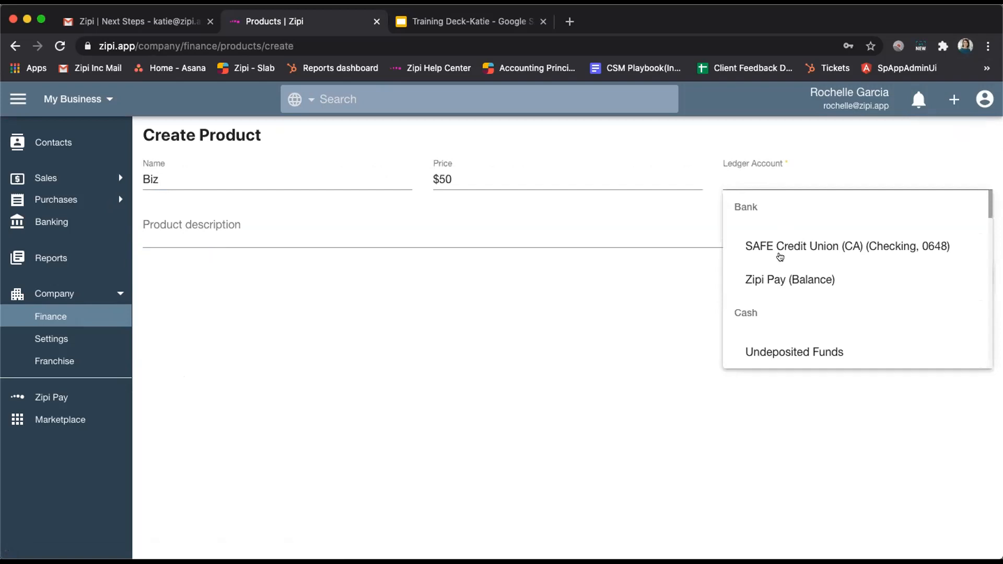
pyautogui.click(771, 280)
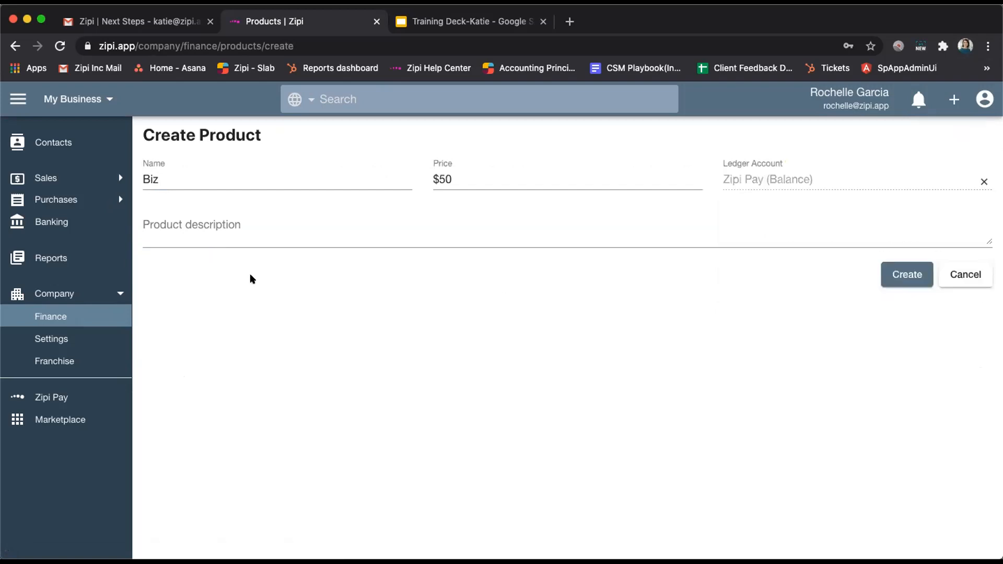
pyautogui.click(219, 224)
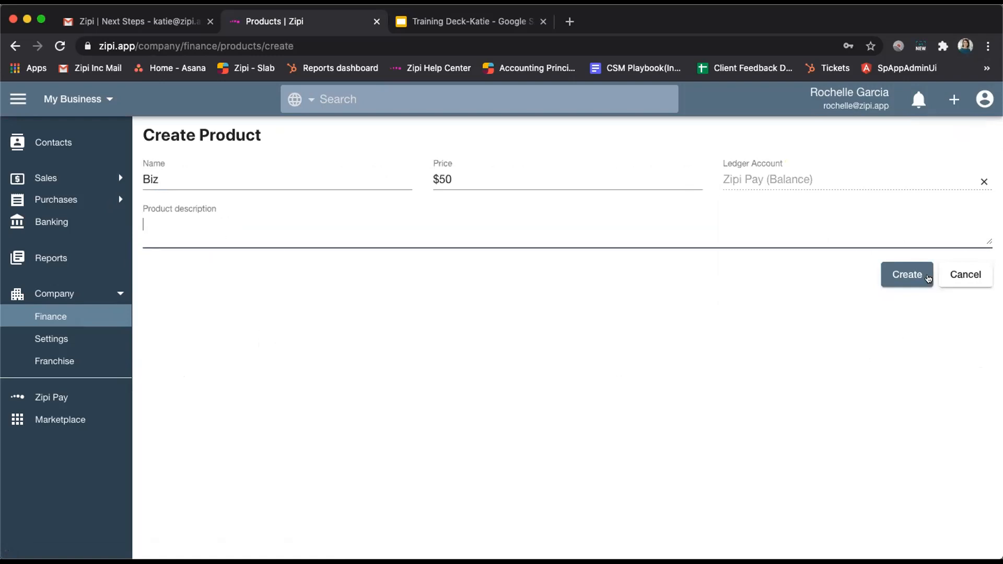
pyautogui.click(906, 273)
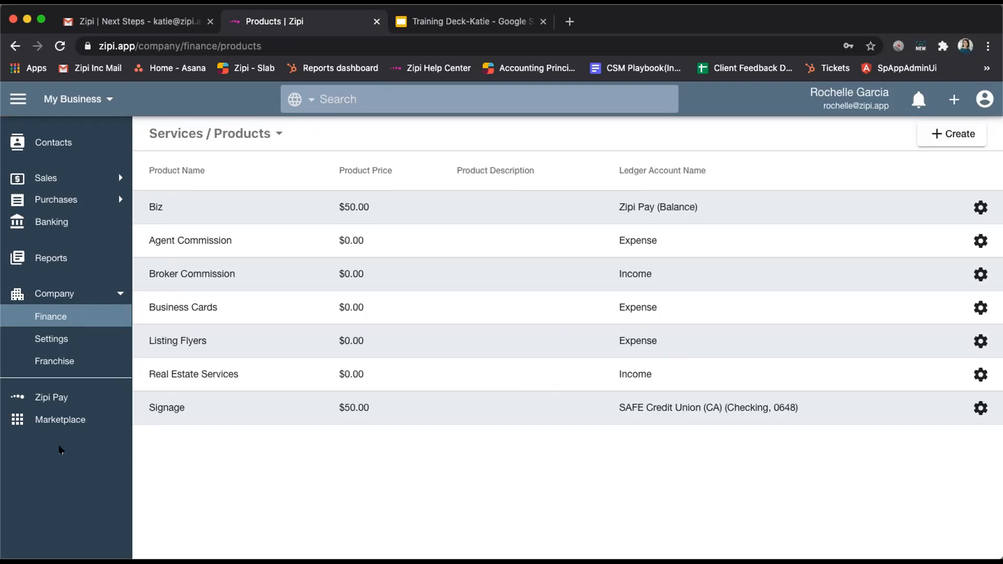
# Open the Zipi Pay settings from the Marketplace and examine the new account setup form, including its gateway title and business type options
pyautogui.click(63, 418)
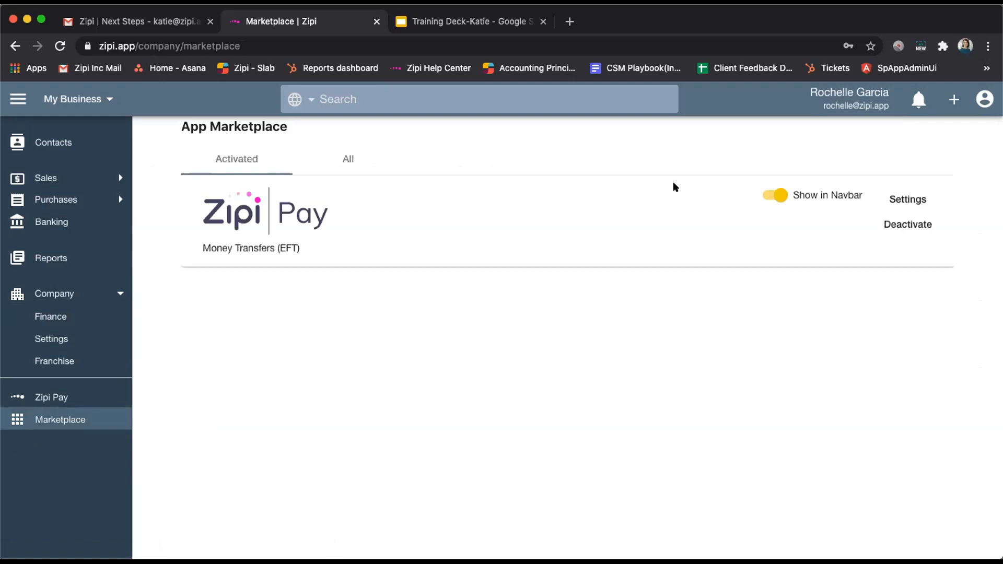
pyautogui.click(909, 201)
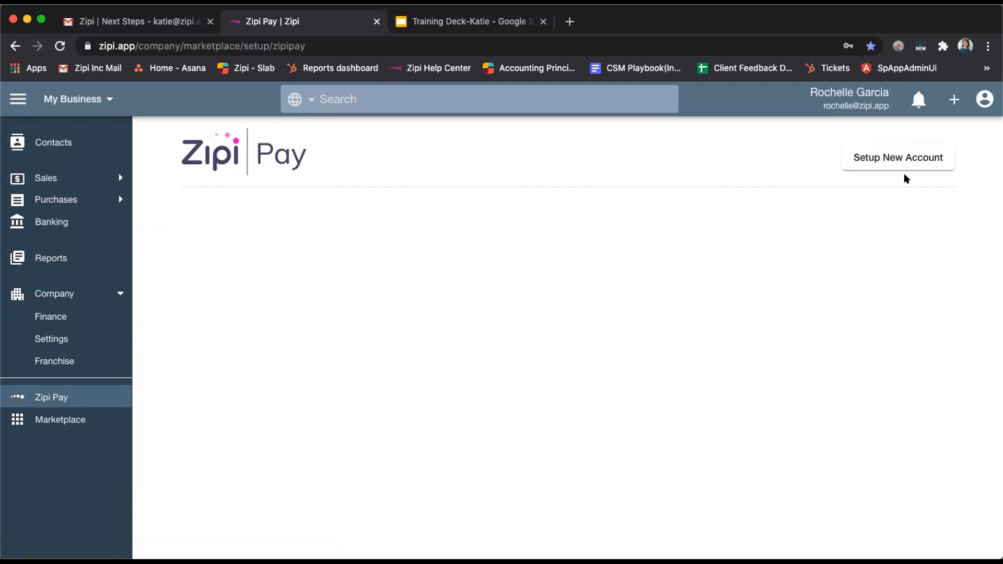
pyautogui.click(900, 157)
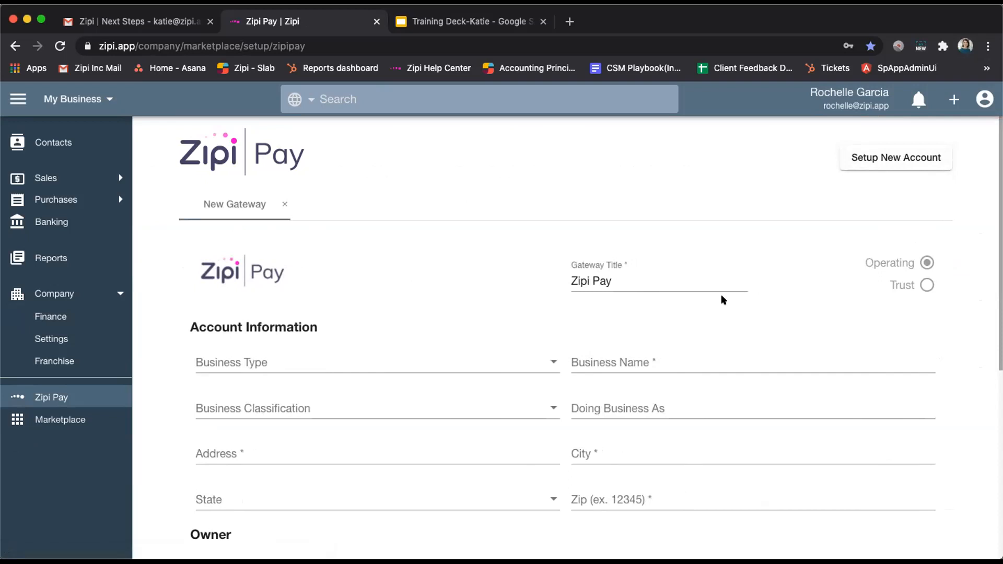
pyautogui.scroll(-1, 724, 314)
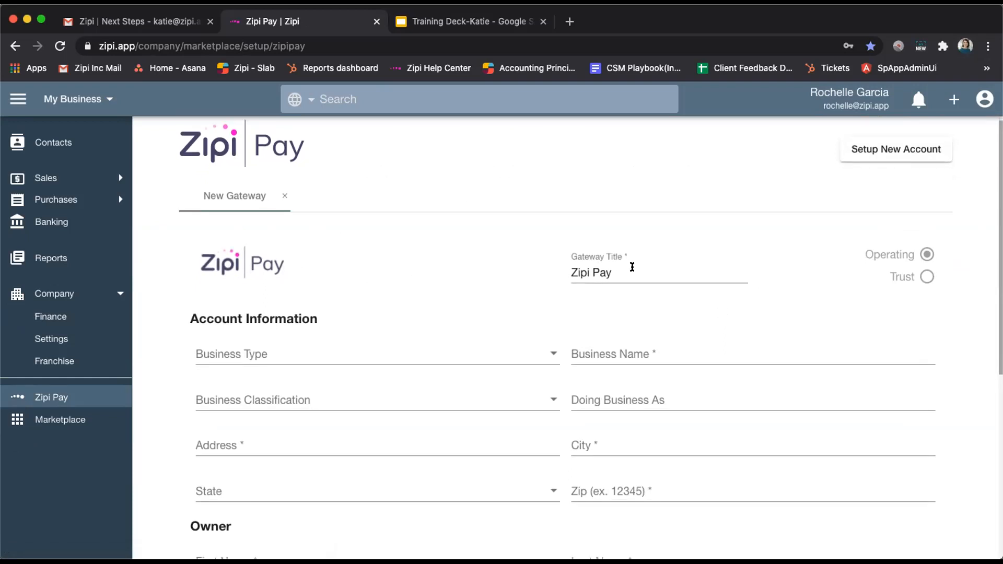
pyautogui.moveTo(631, 267); pyautogui.dragTo(553, 272)
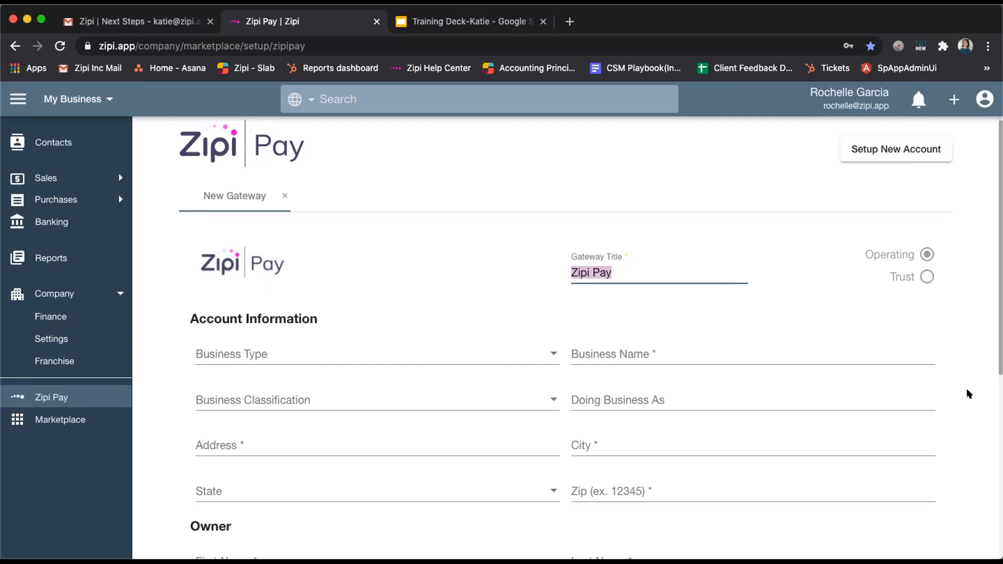
pyautogui.scroll(-3, 409, 369)
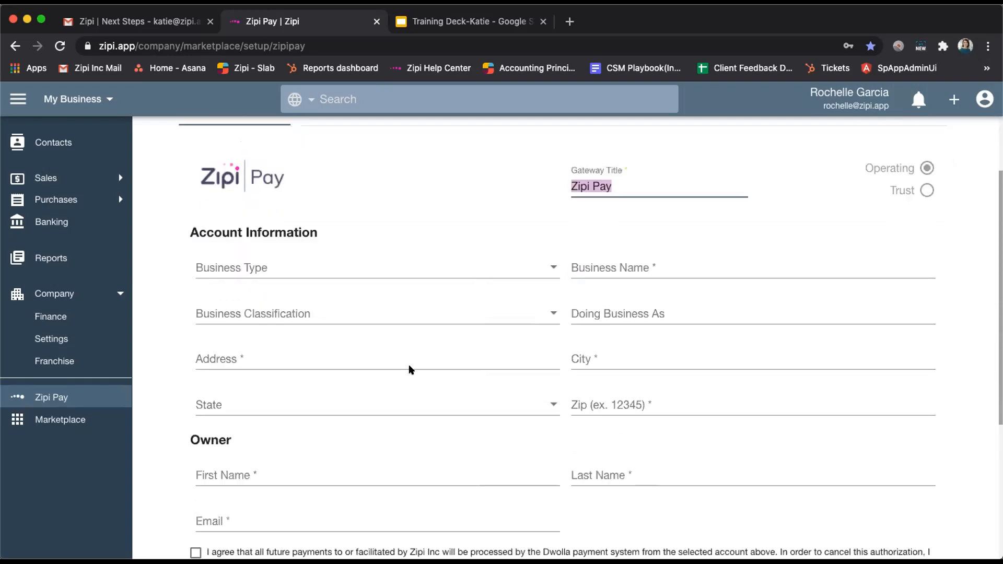
pyautogui.click(434, 270)
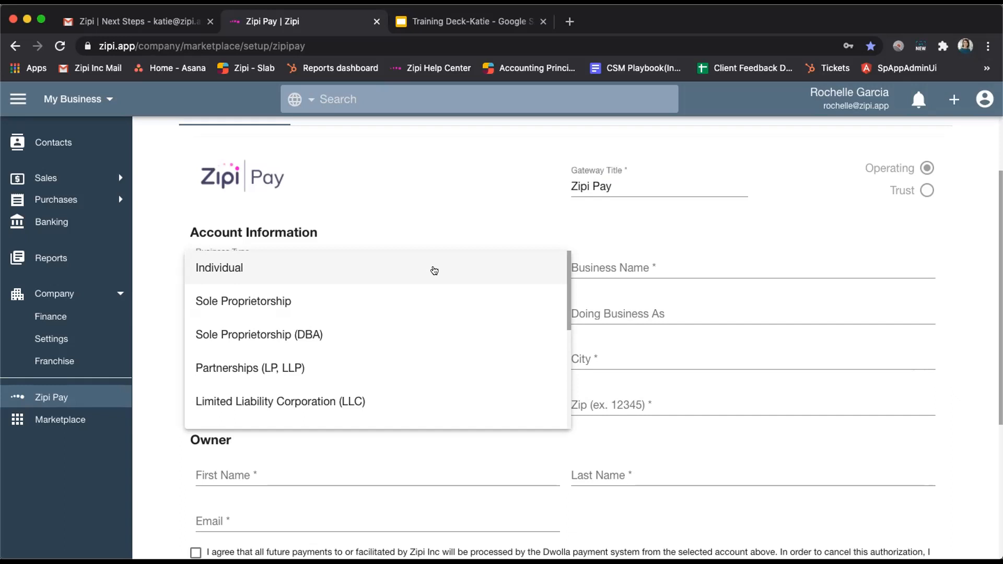
pyautogui.press('Escape')
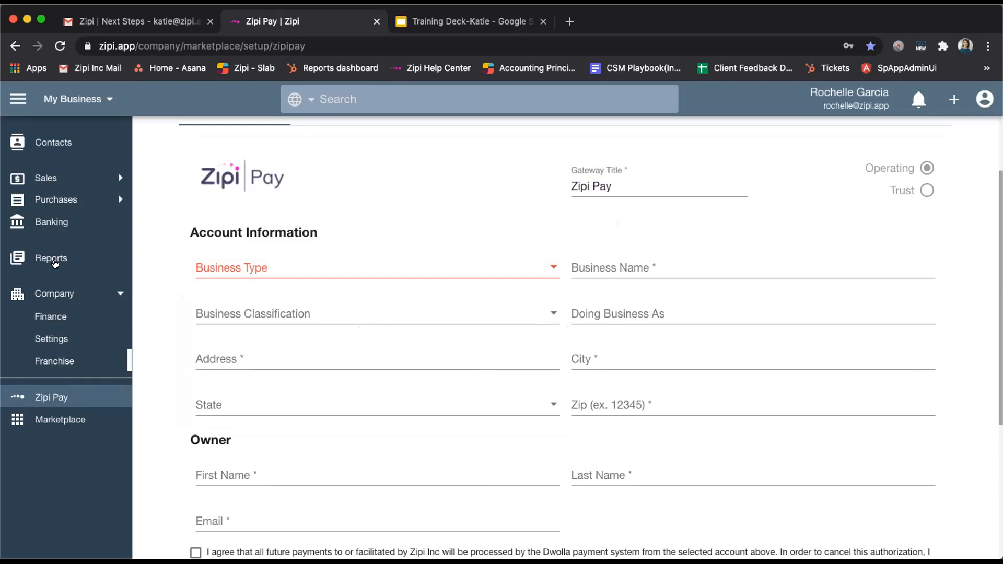
# Open Banking, examine how a bank account is connected through Plaid up to the bank selection, and close the connection dialog
pyautogui.click(46, 219)
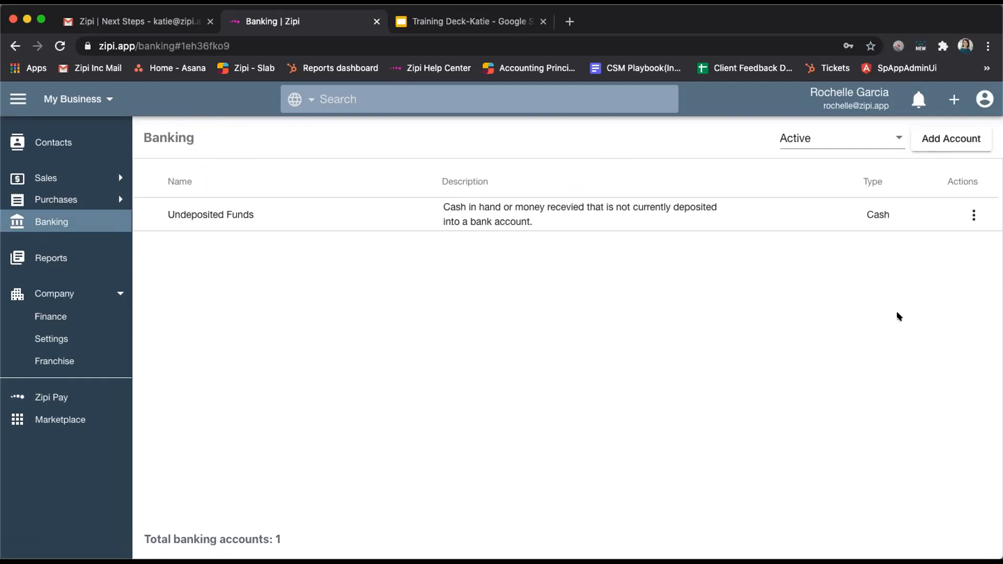
pyautogui.click(959, 140)
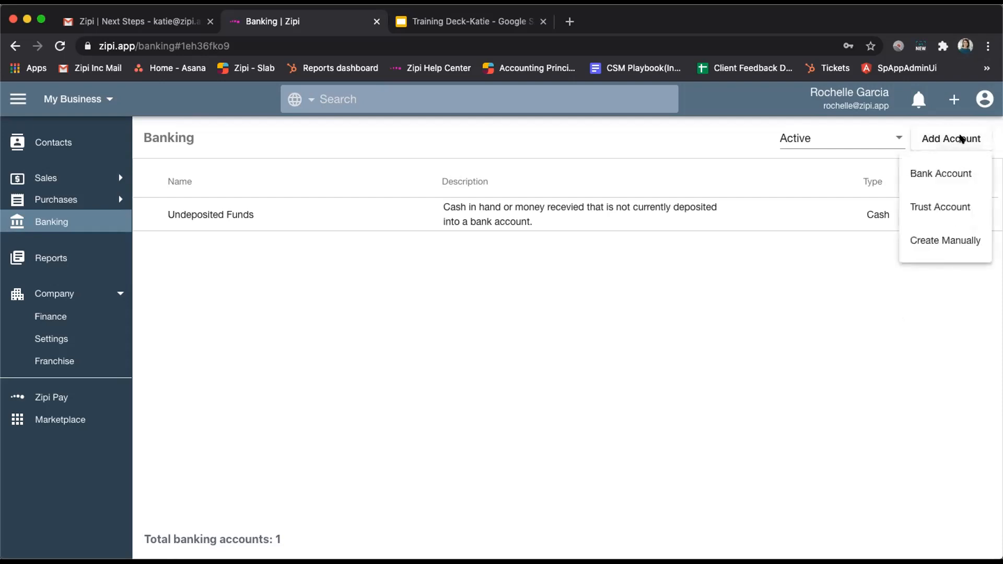
pyautogui.click(943, 174)
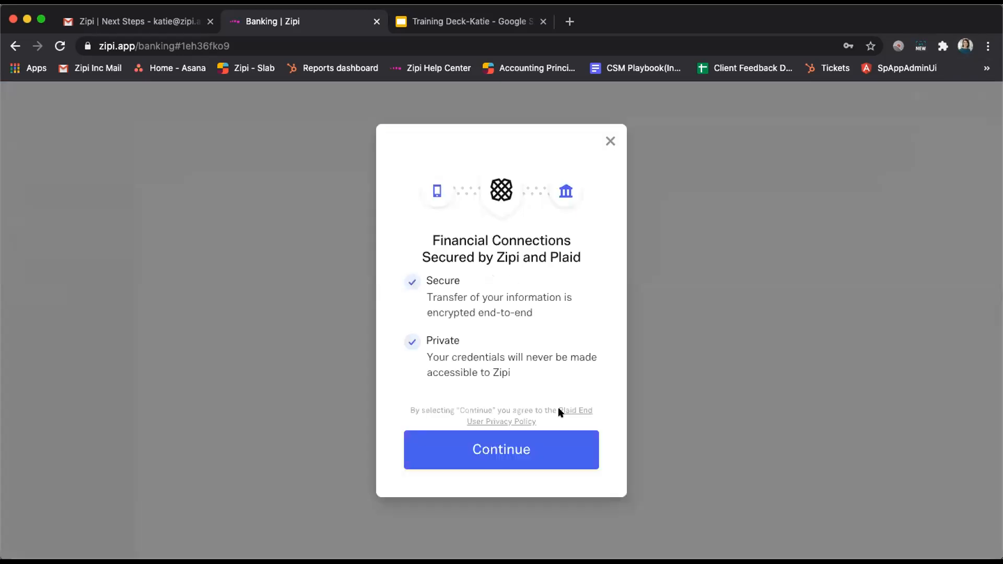
pyautogui.click(544, 448)
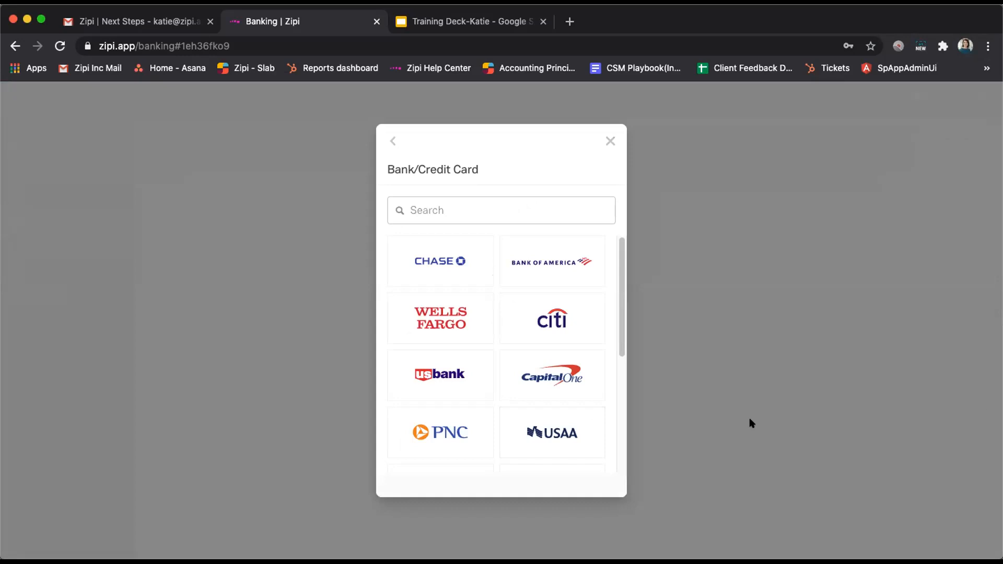
pyautogui.click(609, 140)
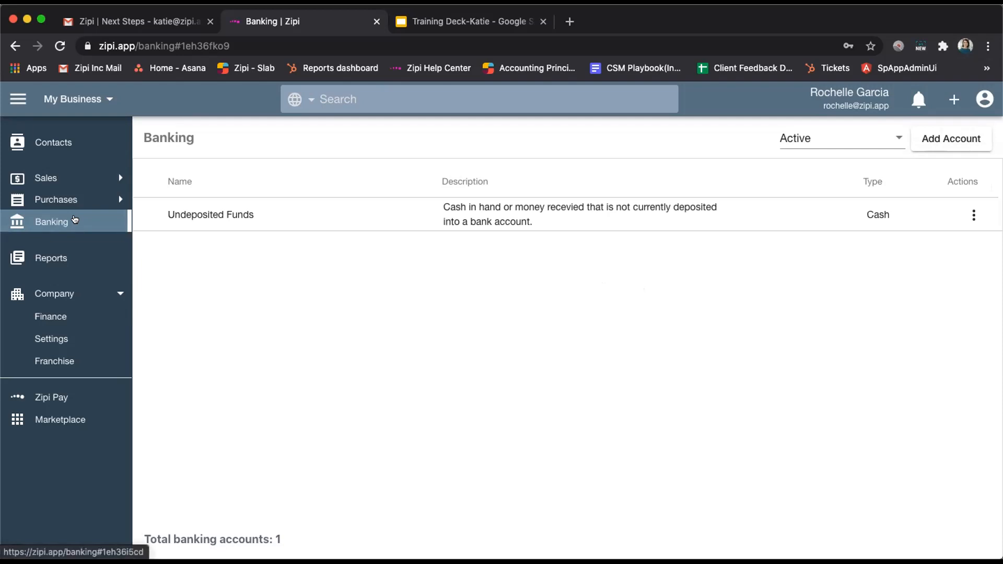
# Start a new sales invoice and examine its customer, sales person and payment terms options
pyautogui.click(67, 174)
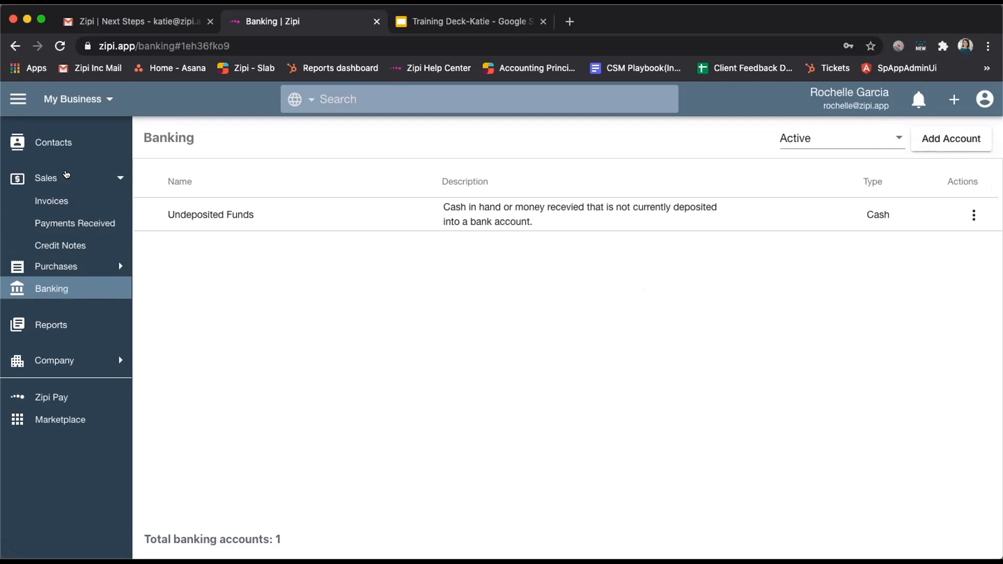
pyautogui.moveTo(47, 203)
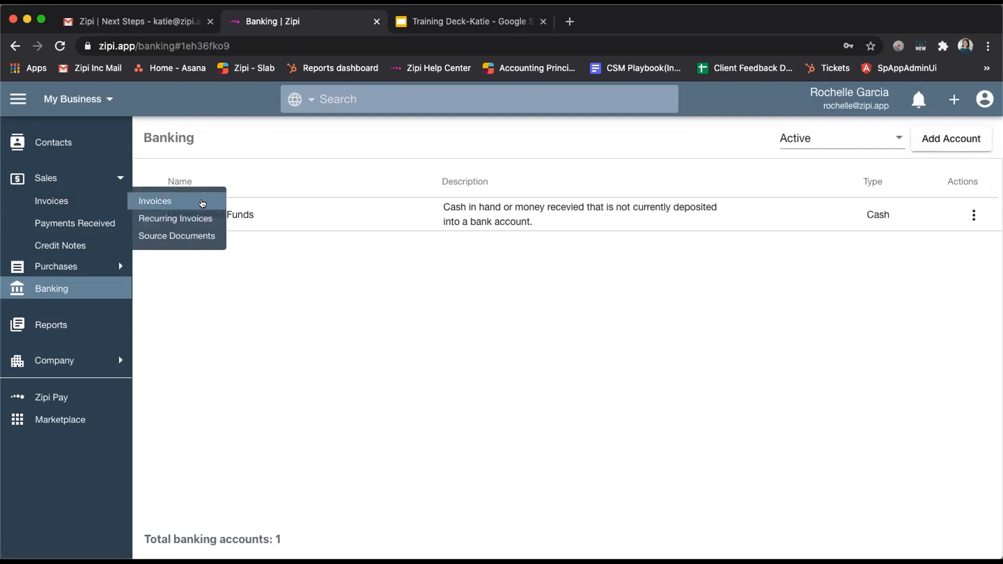
pyautogui.click(200, 197)
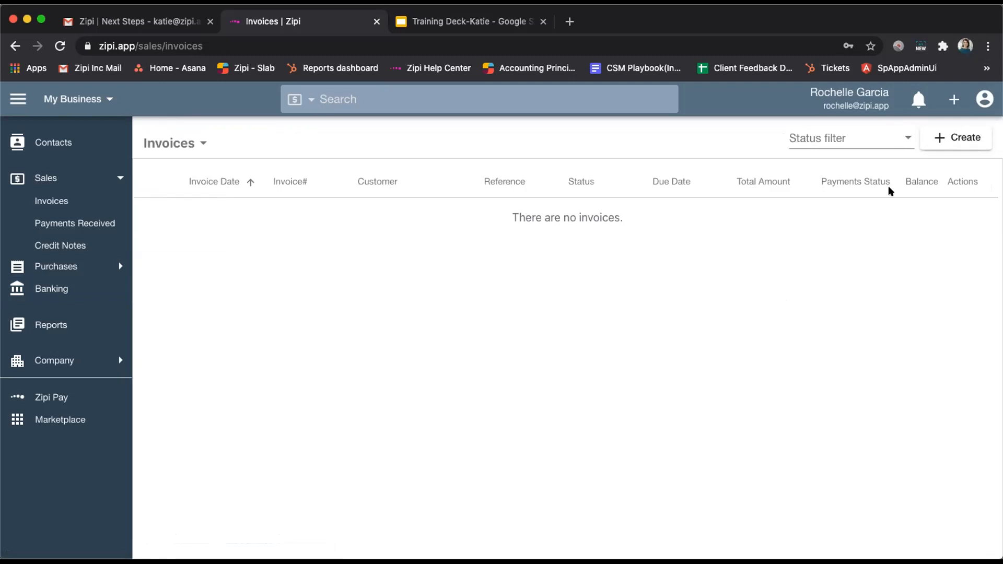
pyautogui.click(945, 139)
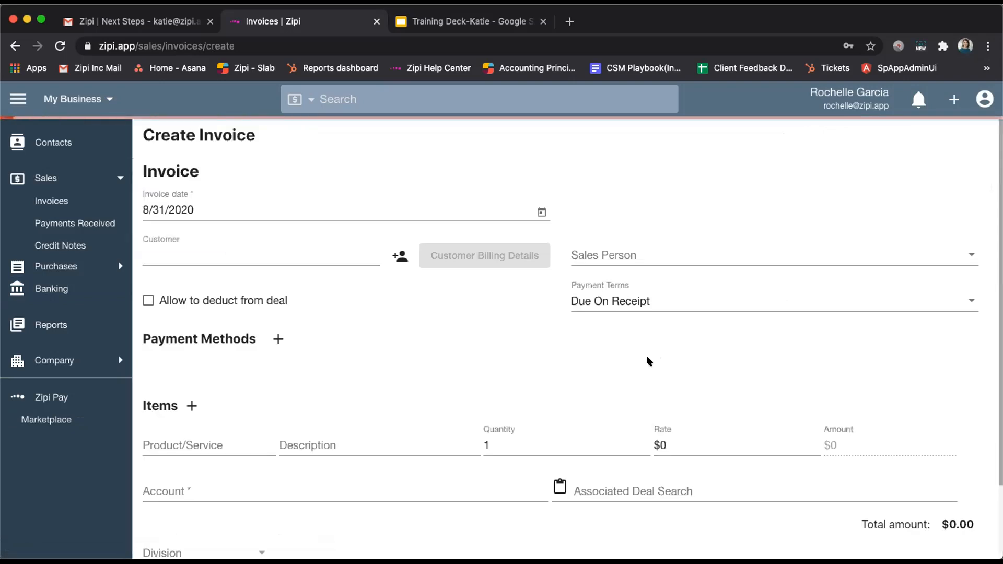
pyautogui.click(217, 255)
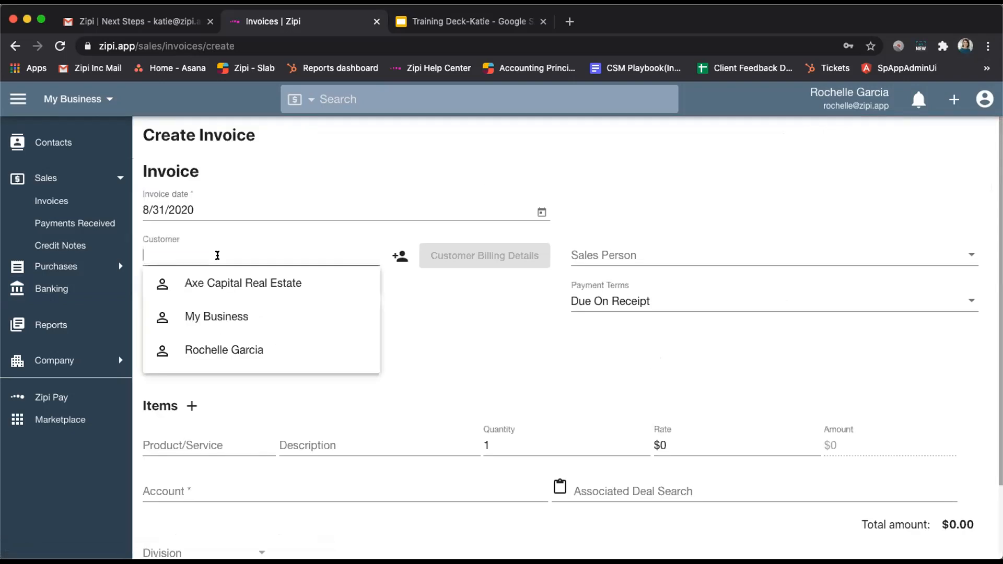
pyautogui.click(634, 256)
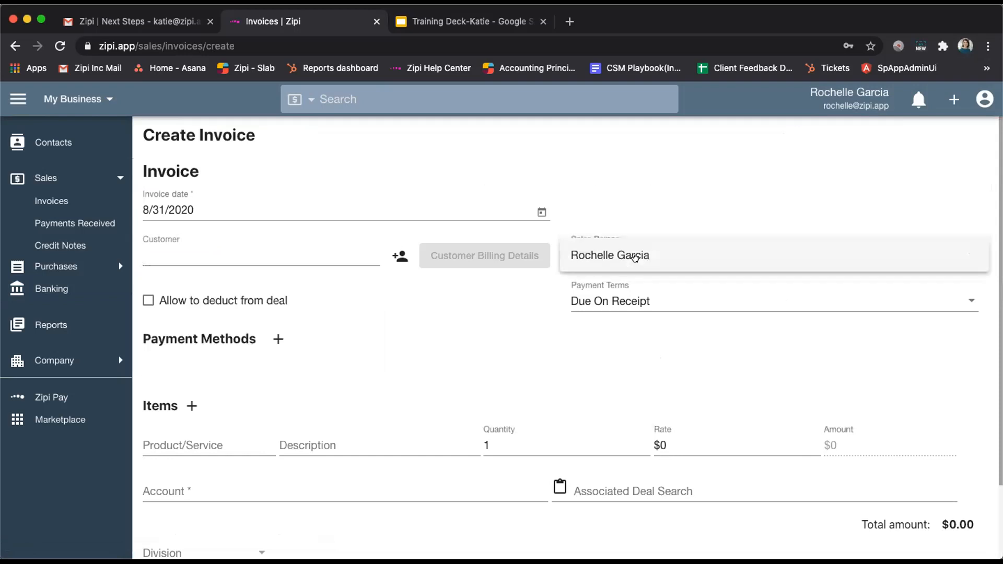
pyautogui.click(638, 302)
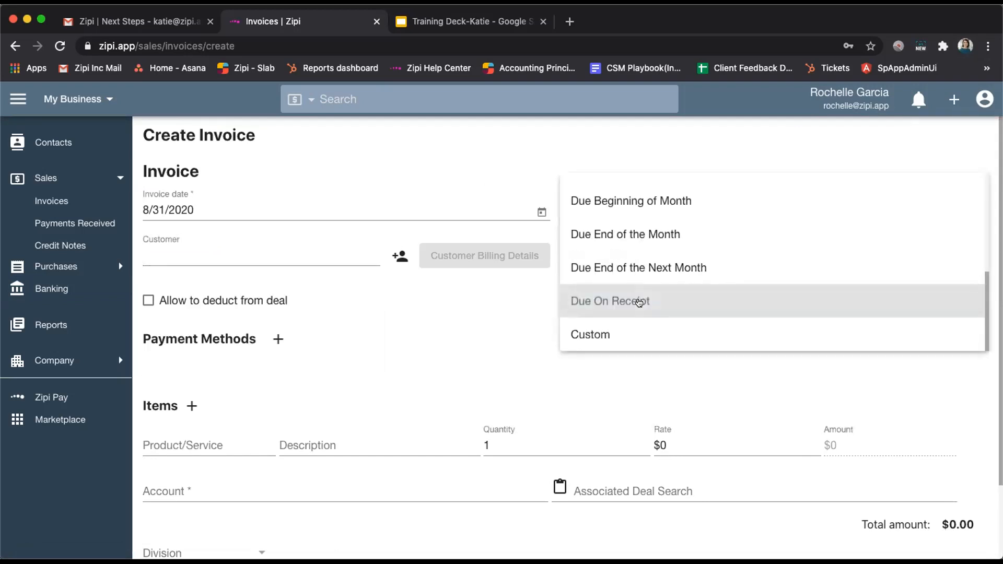
pyautogui.click(374, 376)
# Add the Biz product as the line item of the new invoice
pyautogui.scroll(-3, 374, 377)
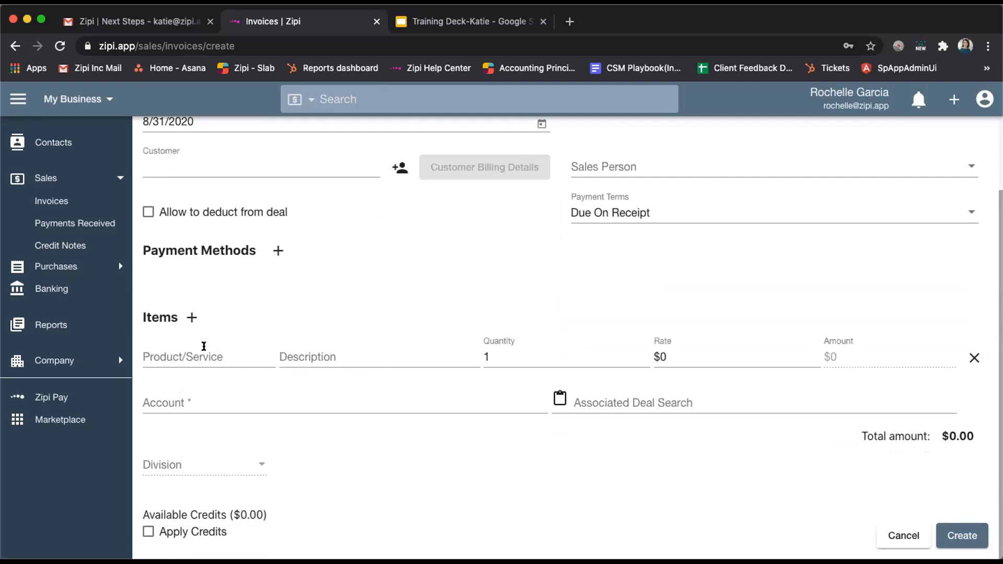
pyautogui.click(193, 356)
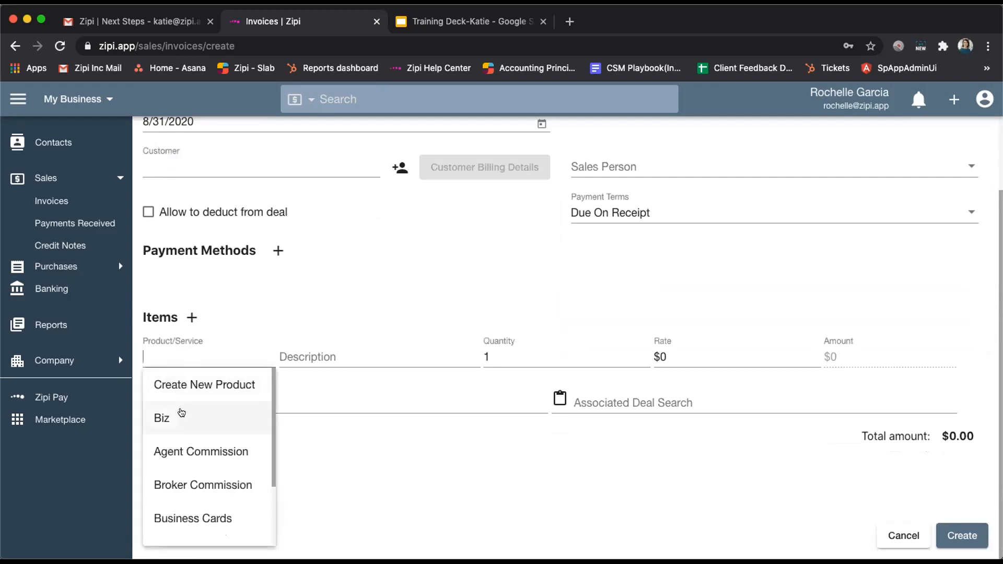
pyautogui.click(181, 417)
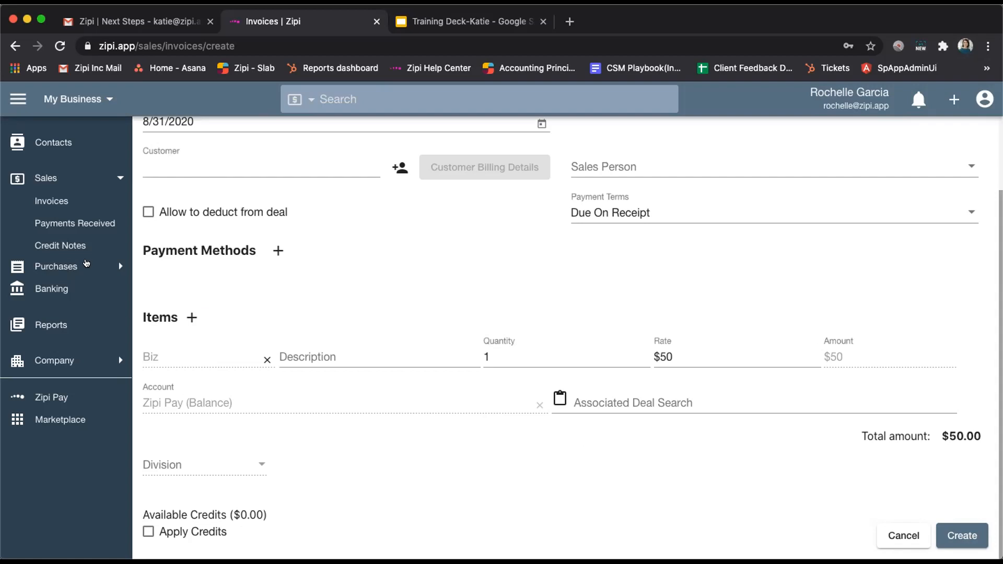
# Open the Axe Capital Real Estate bill under Purchases, examine its line items and payment options, and close the options without paying
pyautogui.click(86, 263)
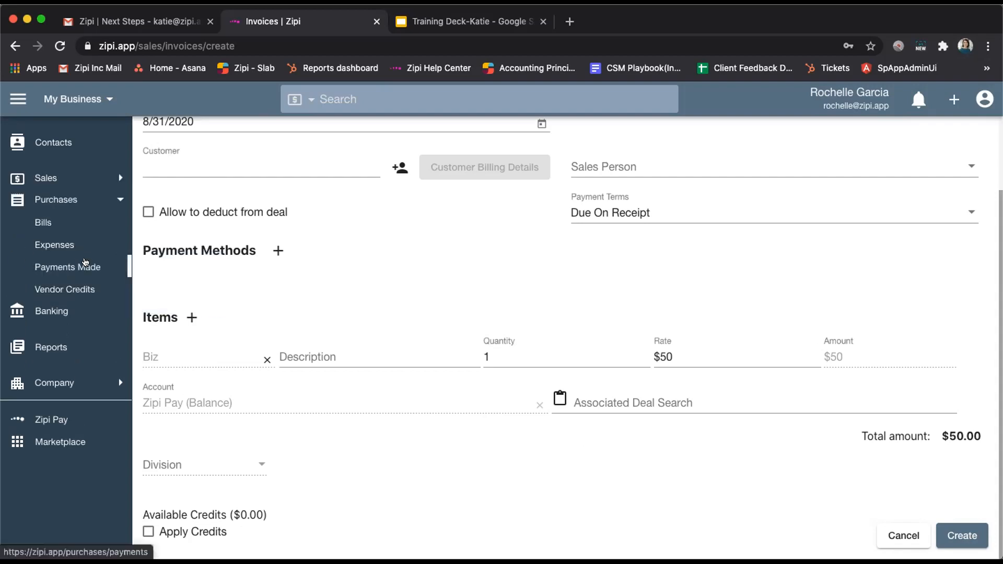
pyautogui.click(43, 224)
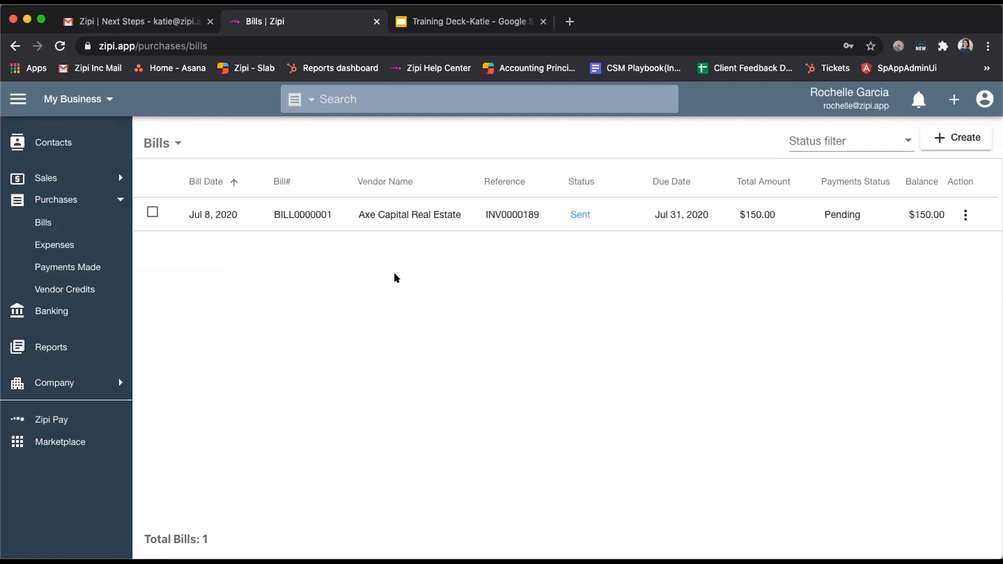
pyautogui.click(341, 216)
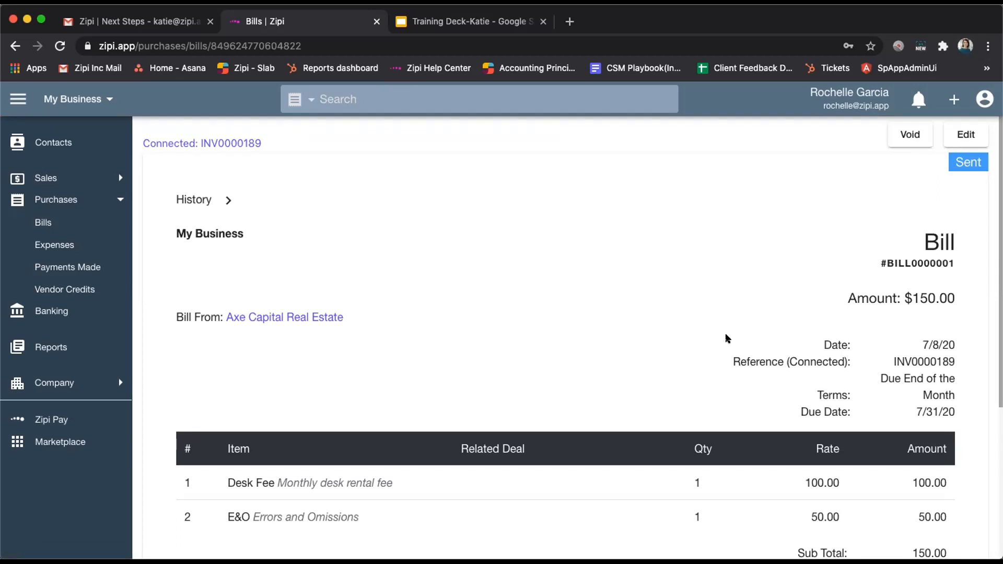
pyautogui.scroll(-5, 575, 410)
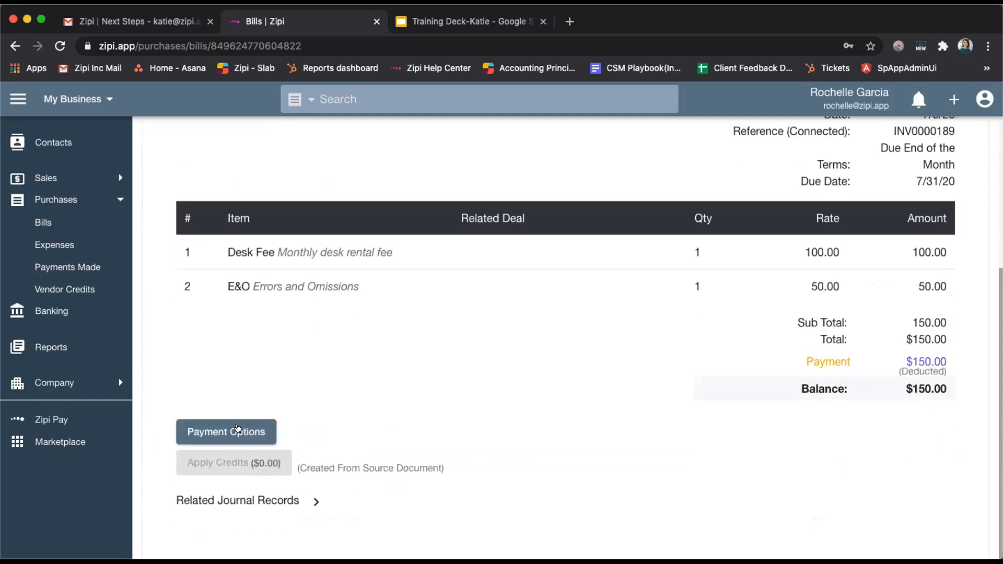
pyautogui.click(237, 430)
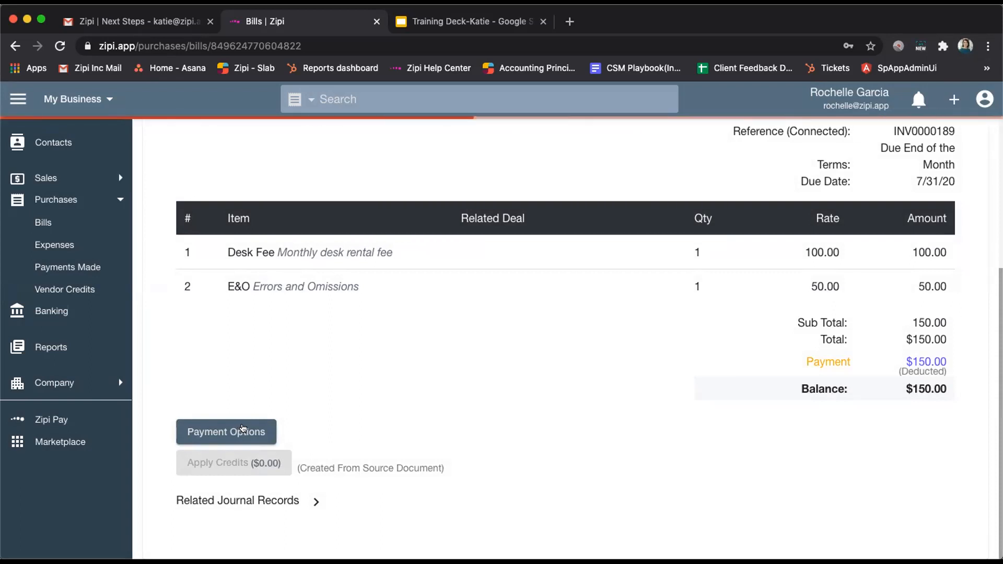
pyautogui.click(243, 432)
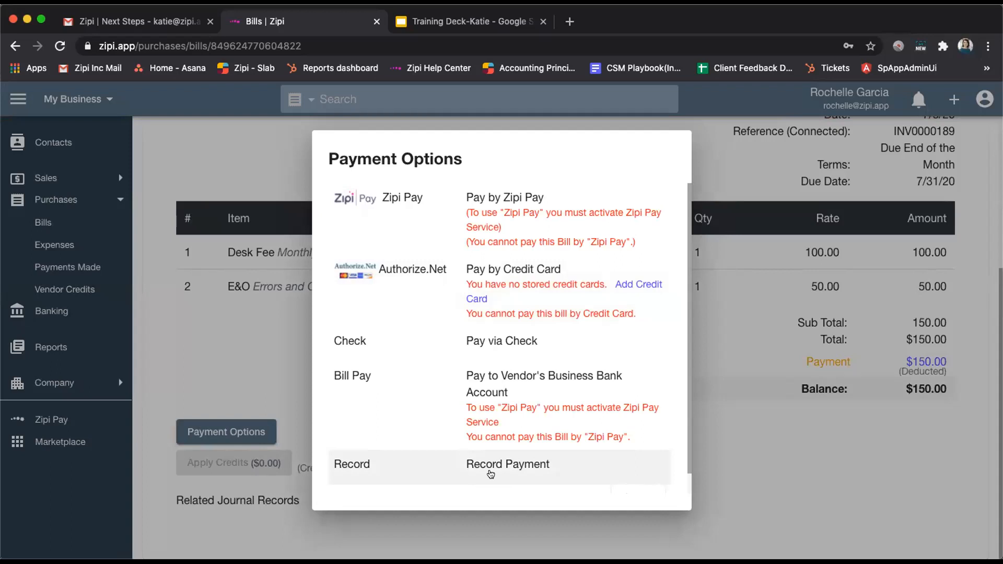
pyautogui.click(838, 471)
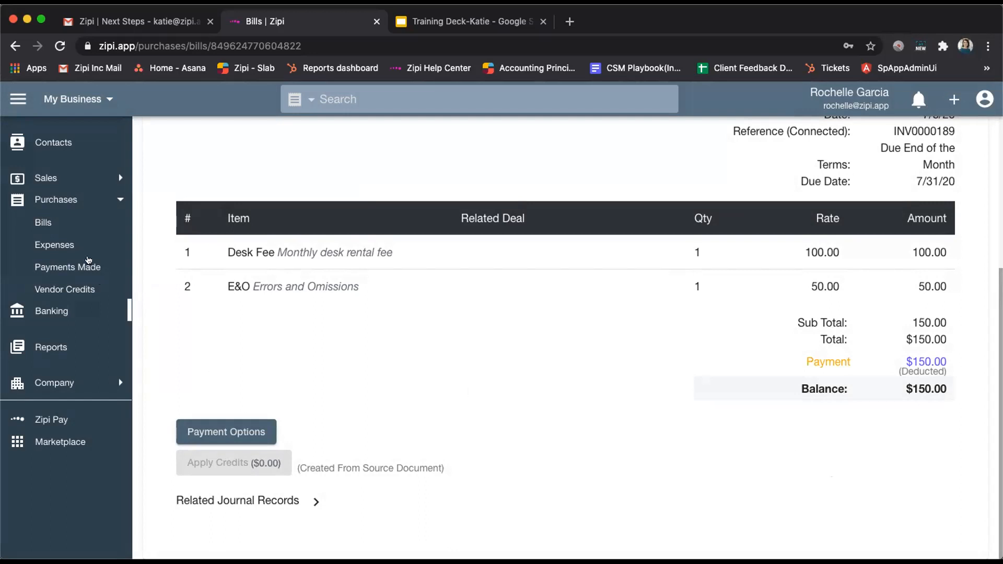
# Open the Axe Capital Real Estate contact and examine its payment methods for receiving and paying money
pyautogui.click(55, 139)
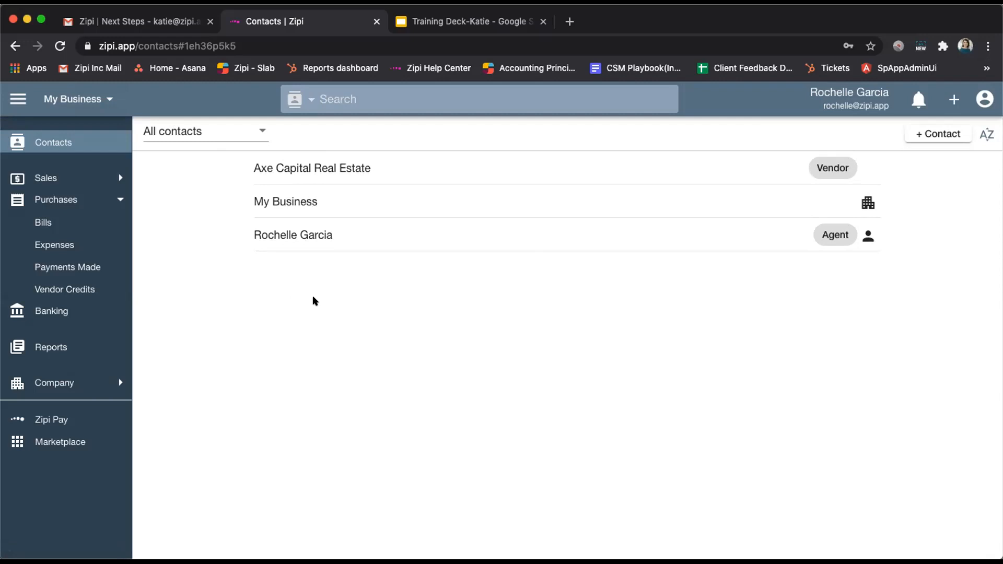
pyautogui.click(373, 170)
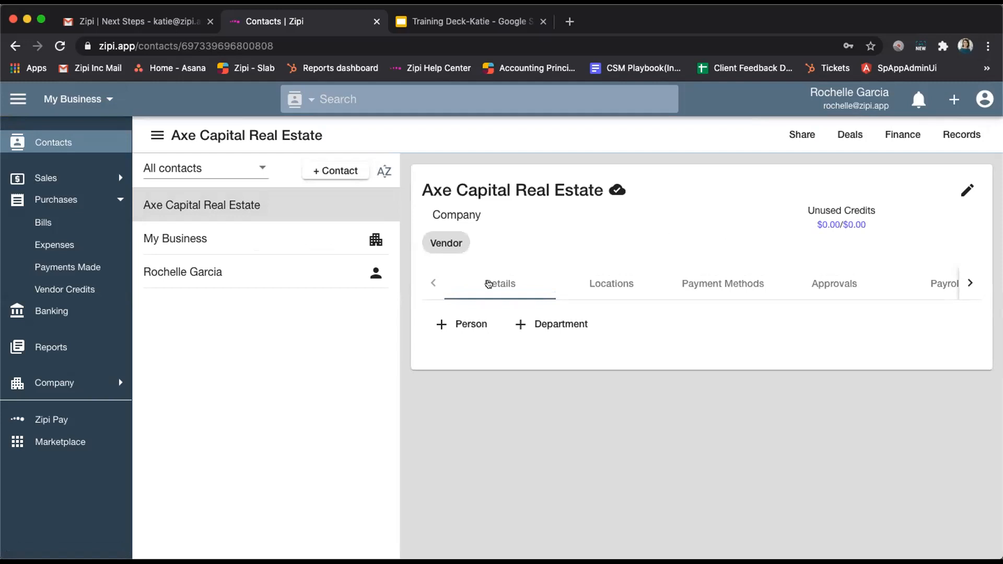
pyautogui.click(712, 282)
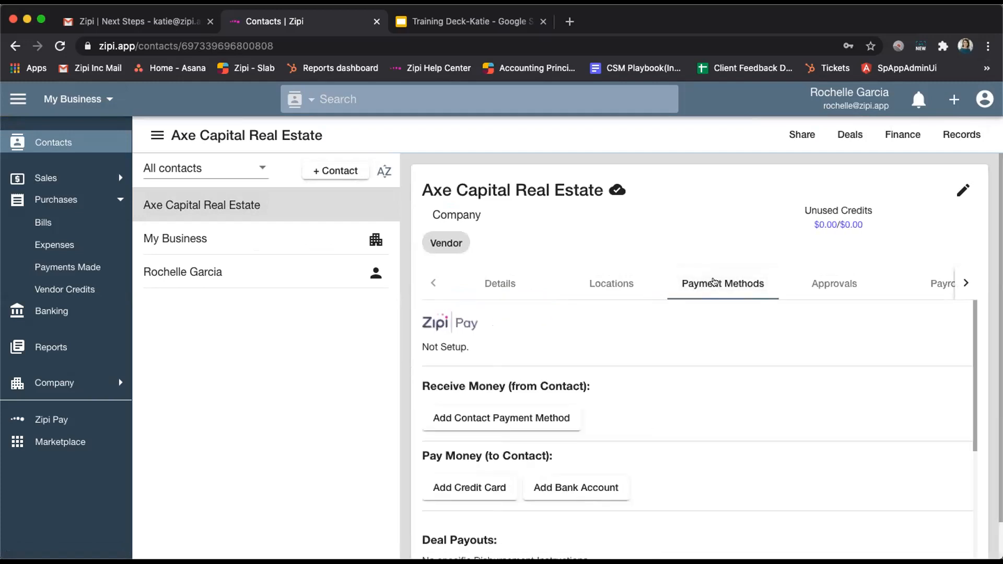
pyautogui.scroll(-2, 731, 478)
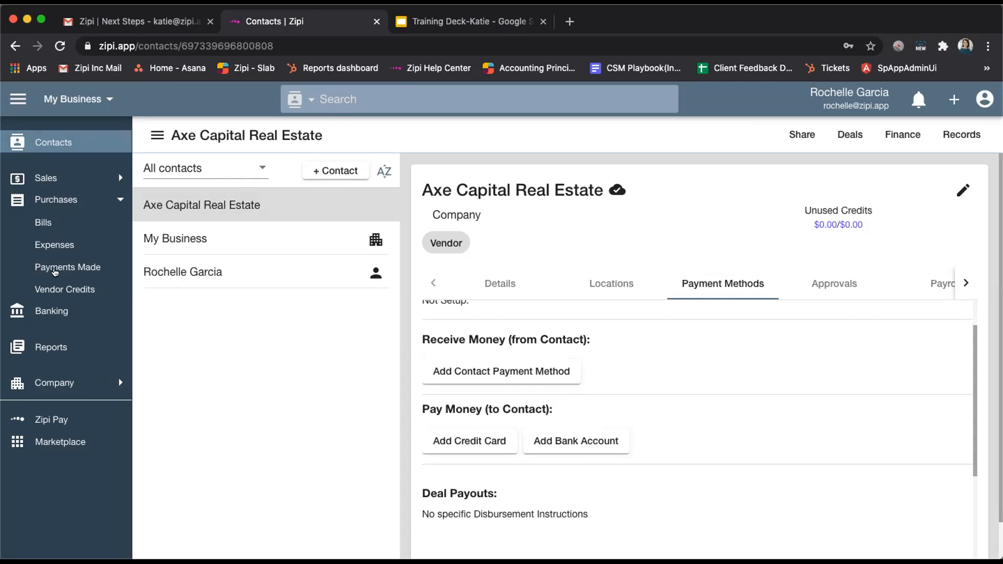
# Open Reports and examine the financial report types available for a new report
pyautogui.moveTo(54, 339)
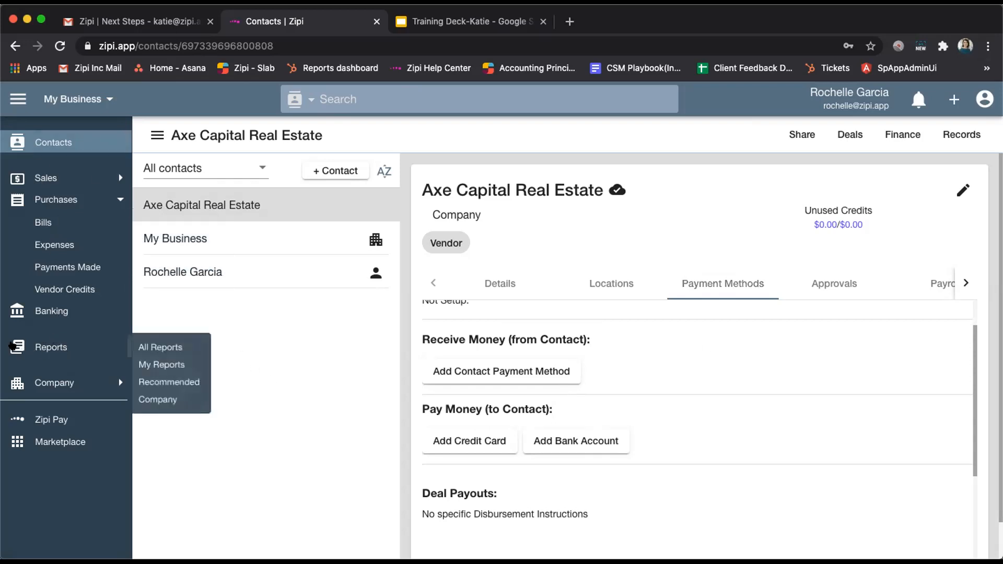
pyautogui.click(56, 345)
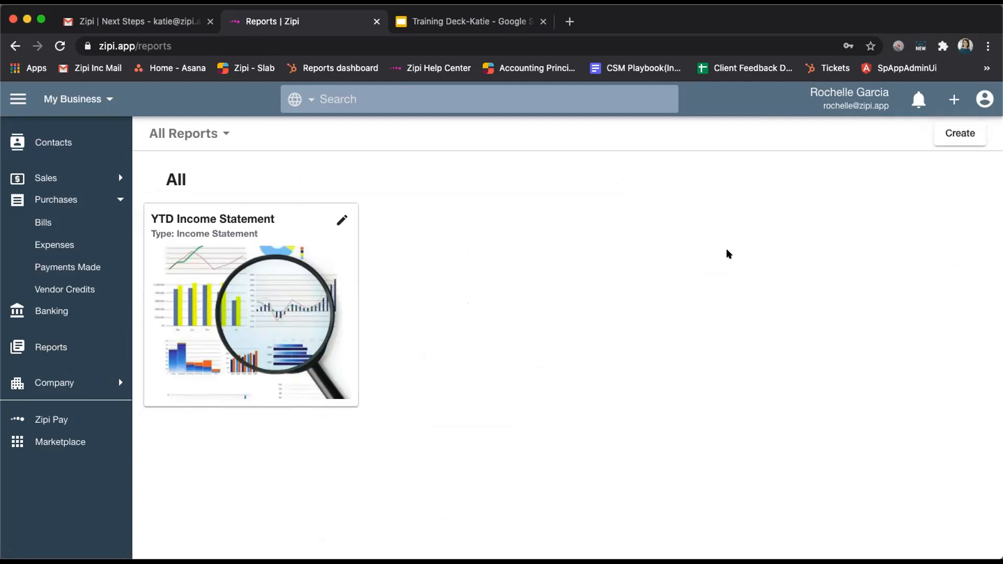
pyautogui.click(968, 136)
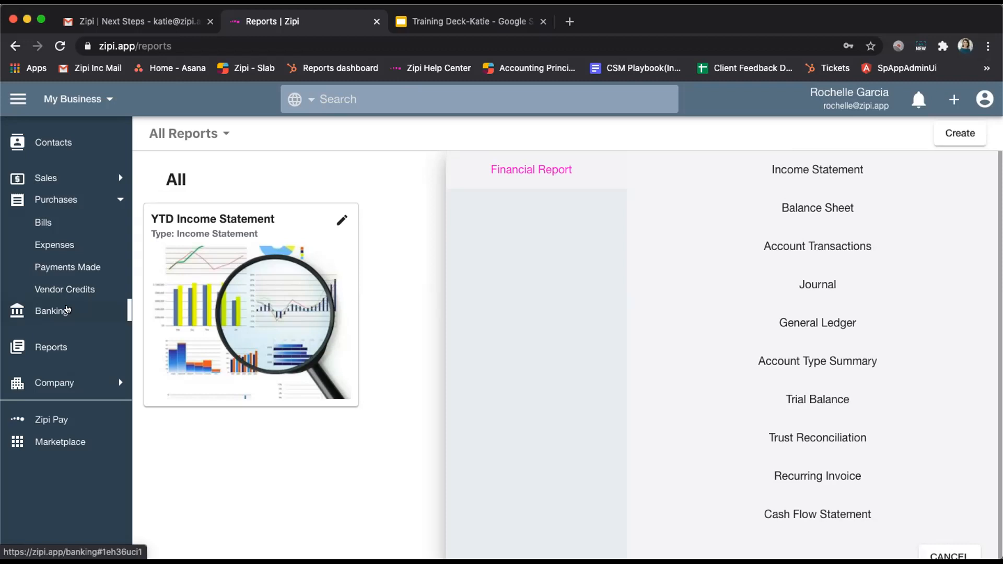
pyautogui.moveTo(65, 343)
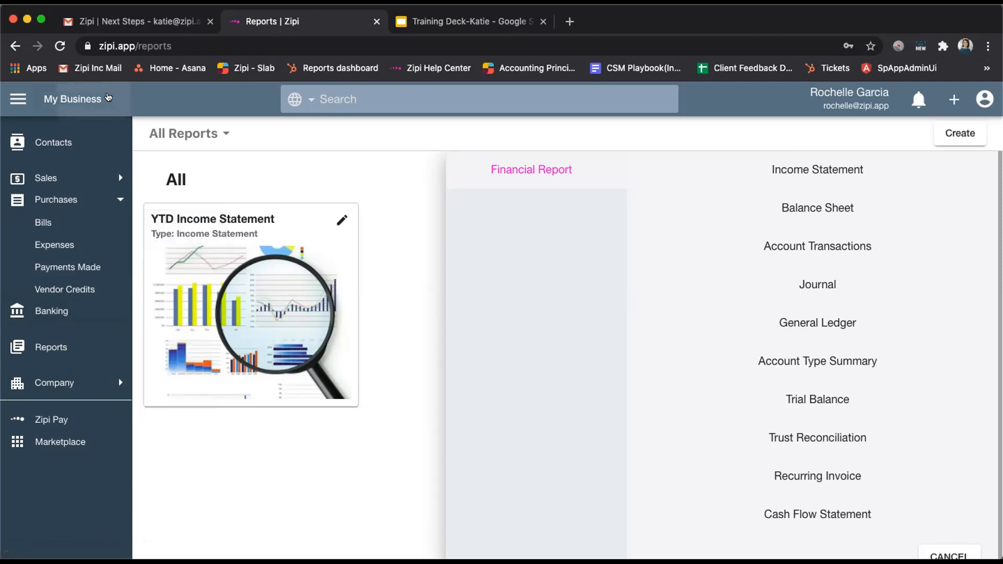
# Switch to the Axe Capital Real Estate company and open its 2020 Deals insights dashboard for editing
pyautogui.click(107, 99)
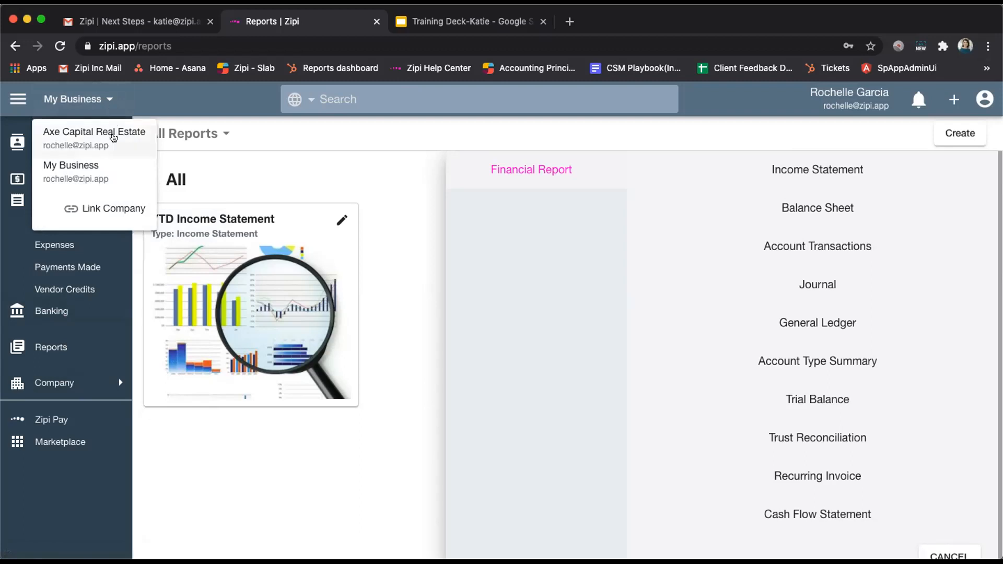
pyautogui.click(113, 137)
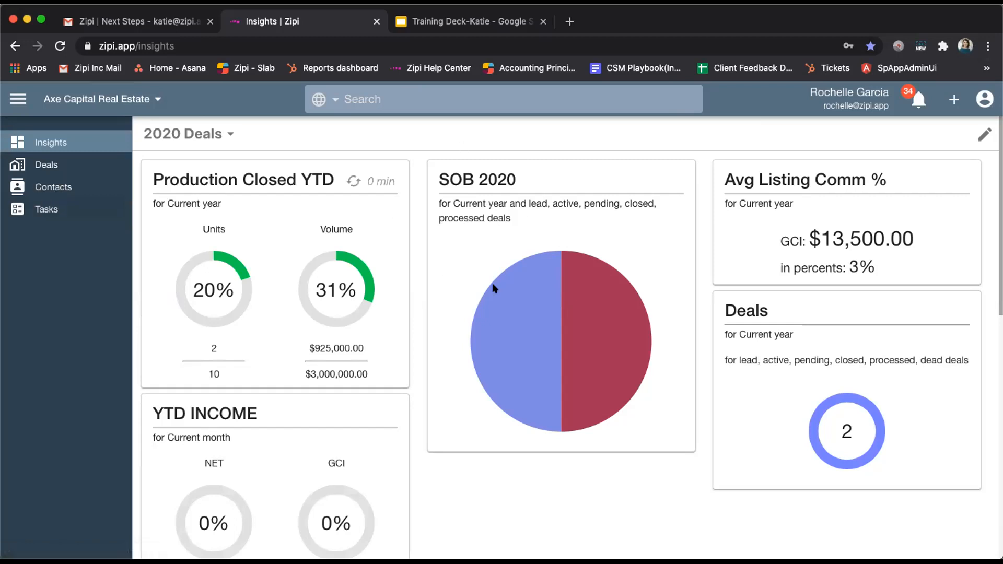
pyautogui.moveTo(504, 284)
pyautogui.click(981, 136)
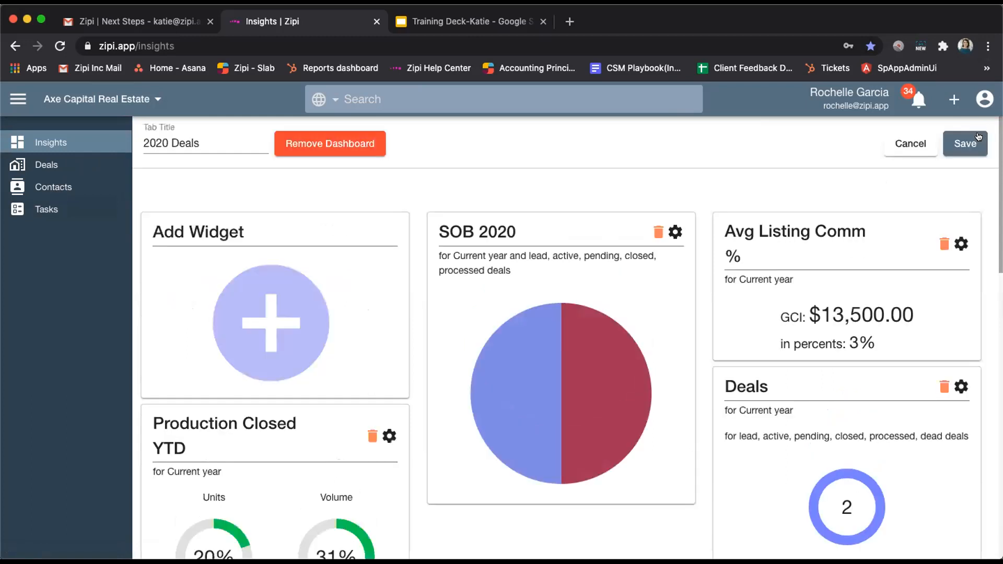
# Add a Production widget to the 2020 Deals dashboard
pyautogui.click(268, 320)
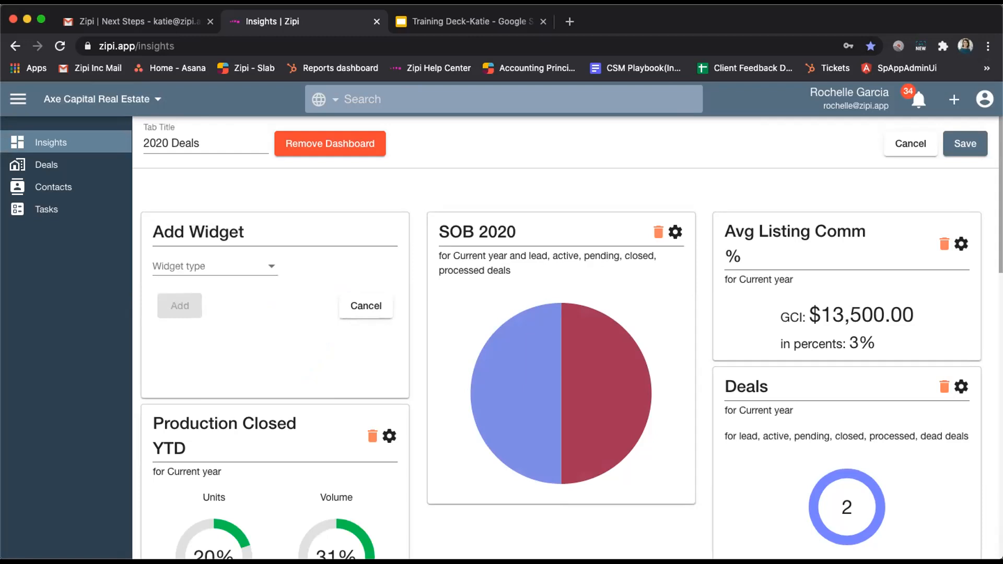
pyautogui.click(253, 264)
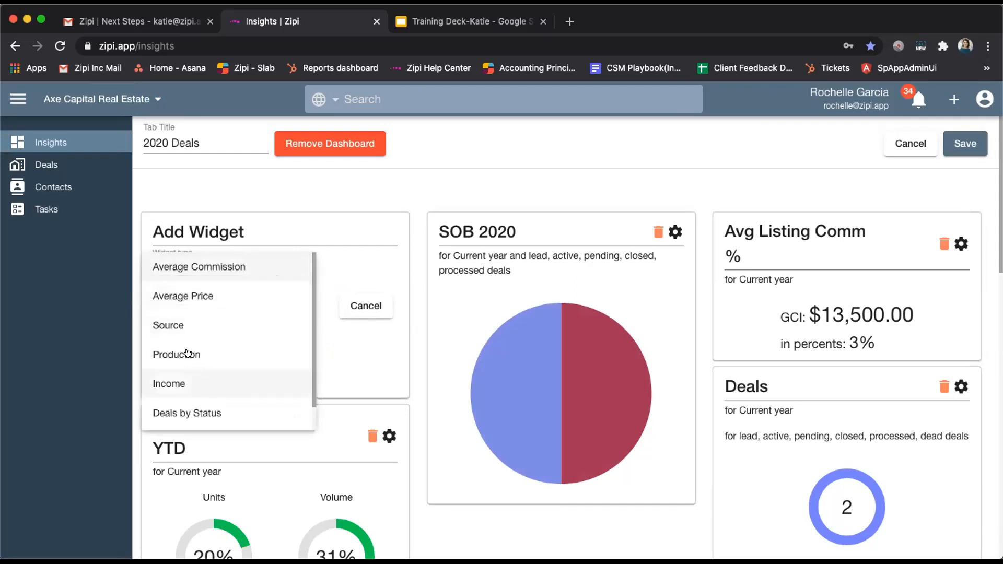
pyautogui.click(237, 351)
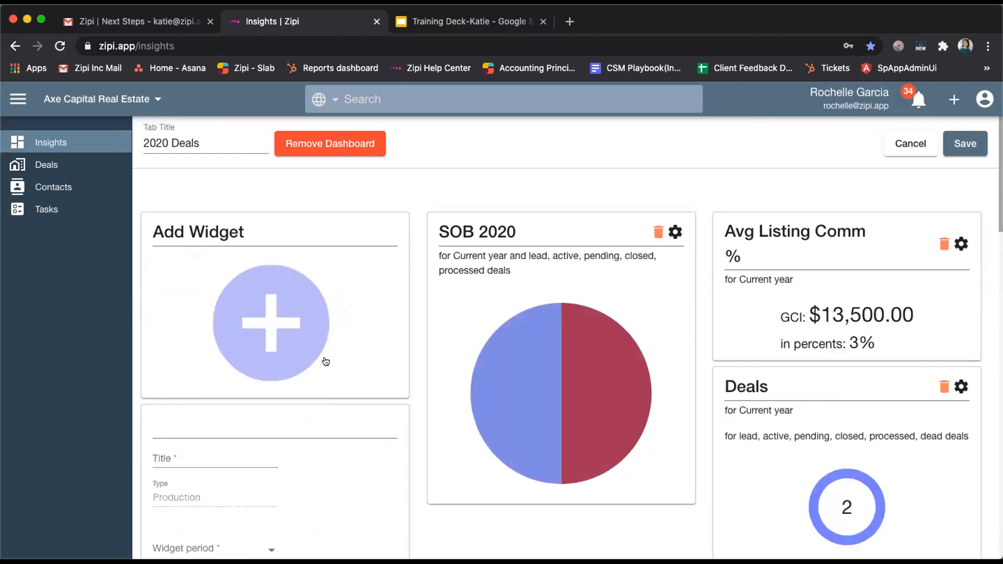
# Title the new Production widget "YTD Production" and set its widget period to Current year
pyautogui.scroll(-3, 334, 418)
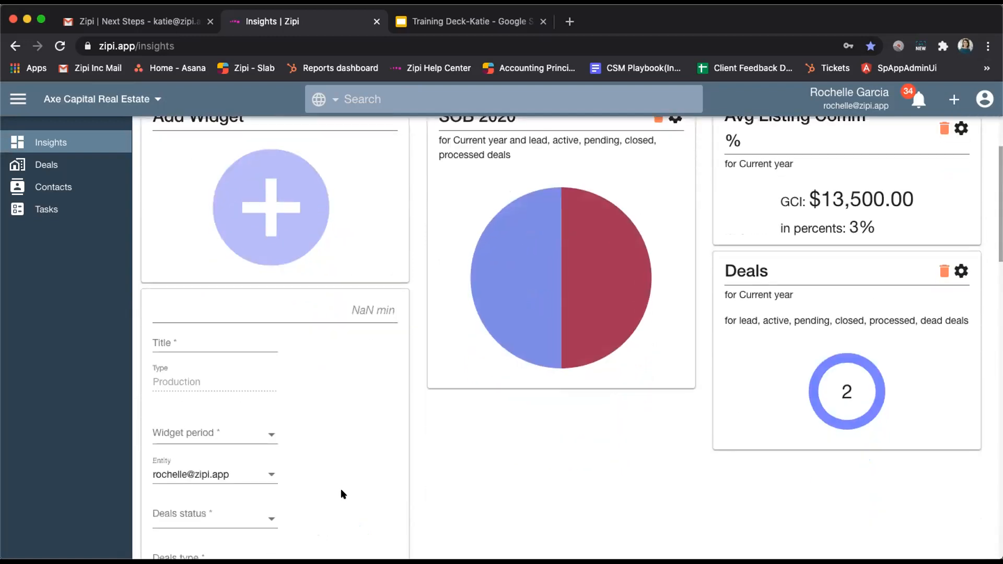
pyautogui.scroll(-1, 342, 493)
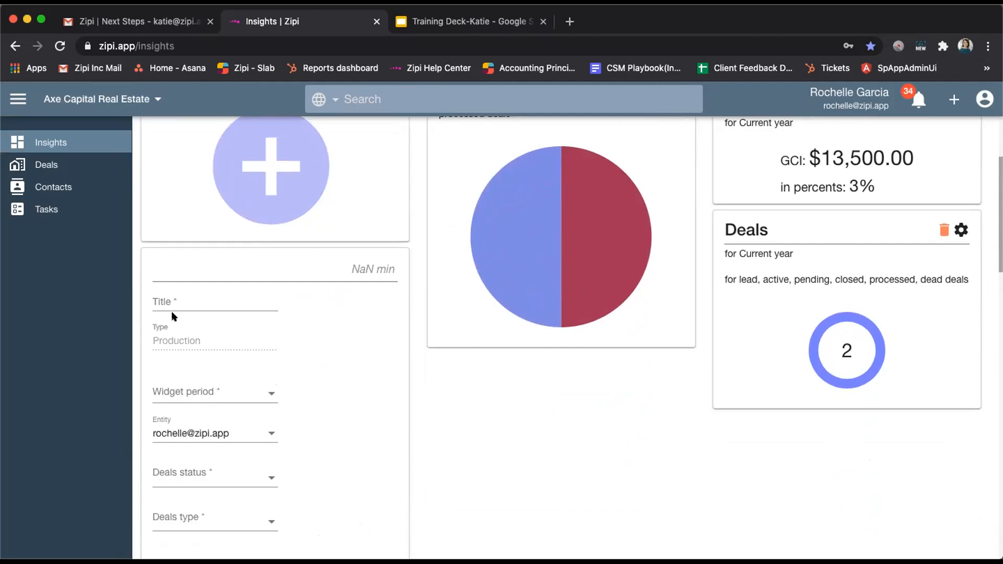
pyautogui.click(168, 293)
pyautogui.write('T')
pyautogui.press('BackSpace')
pyautogui.write('YTD Production')
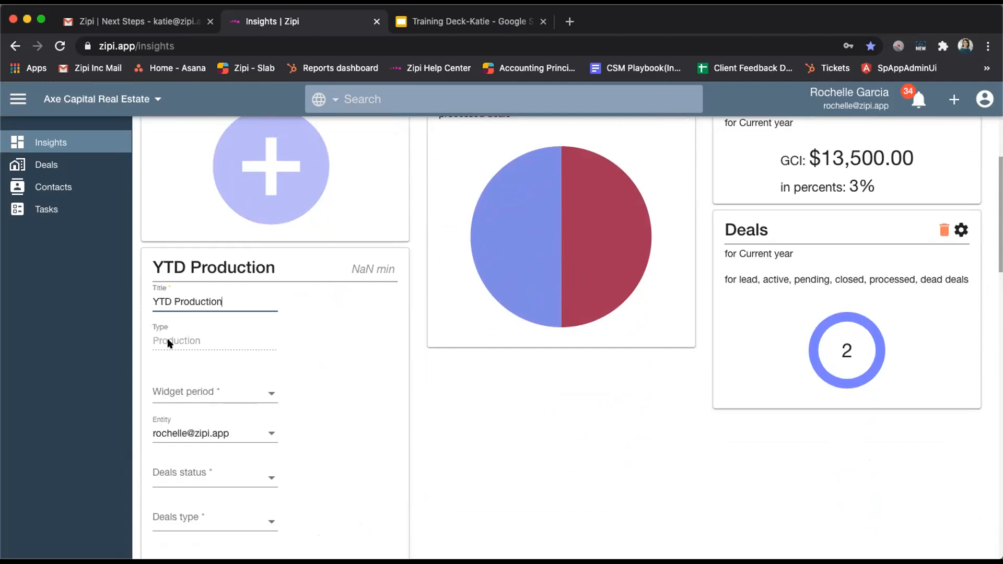
pyautogui.click(211, 392)
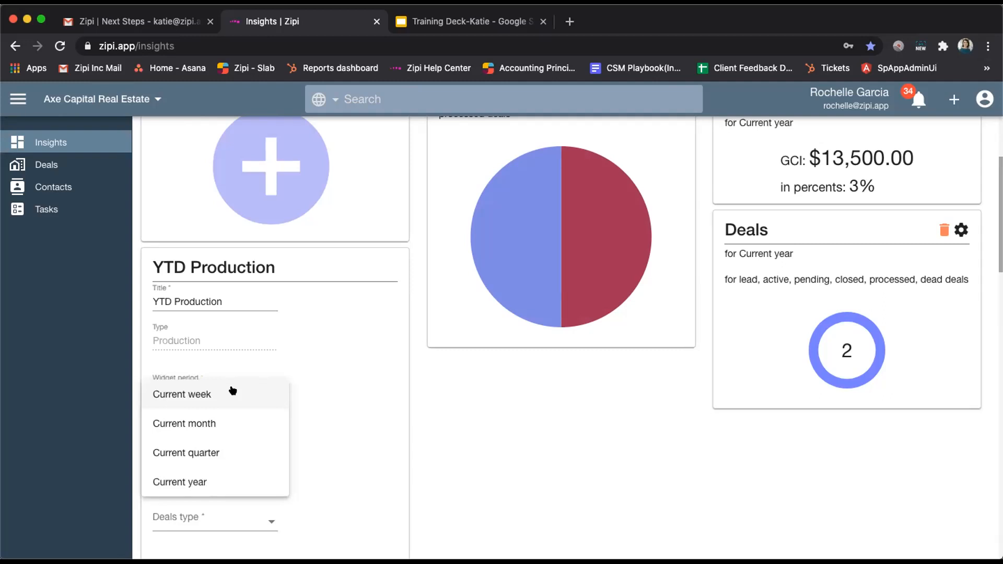
pyautogui.click(218, 480)
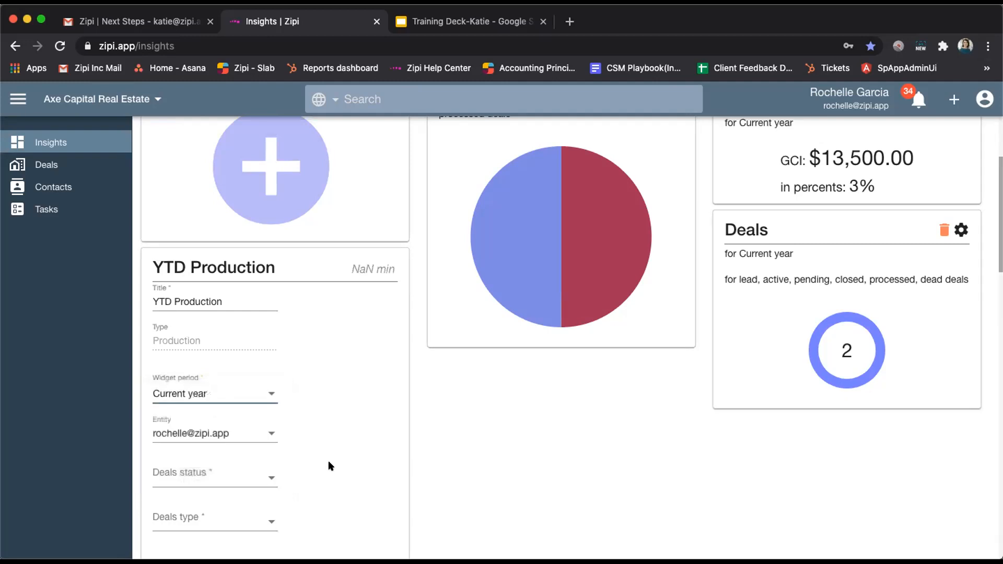
# Set the YTD Production widget's deals status to Active, Pending, Closed and Processed
pyautogui.scroll(-3, 329, 465)
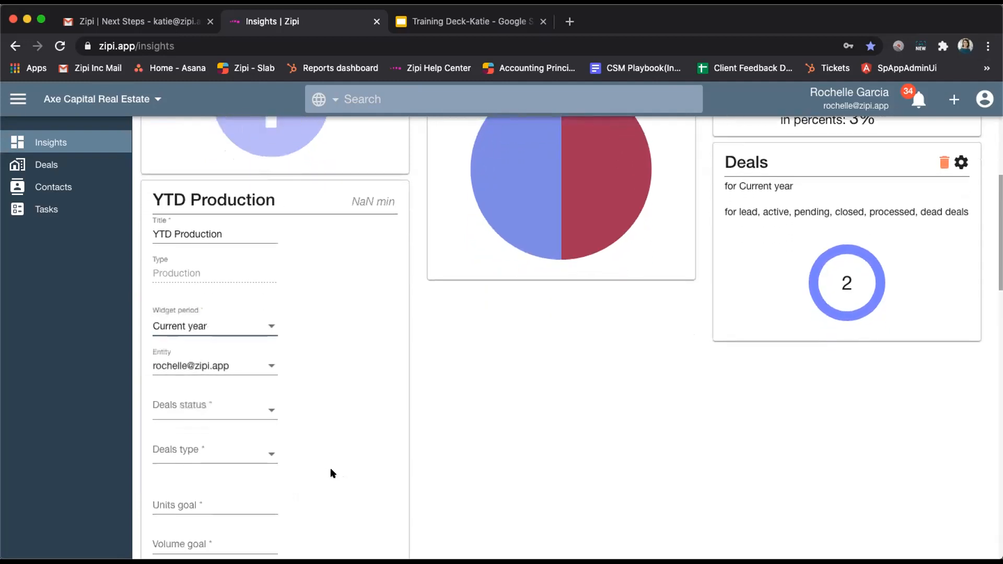
pyautogui.click(249, 409)
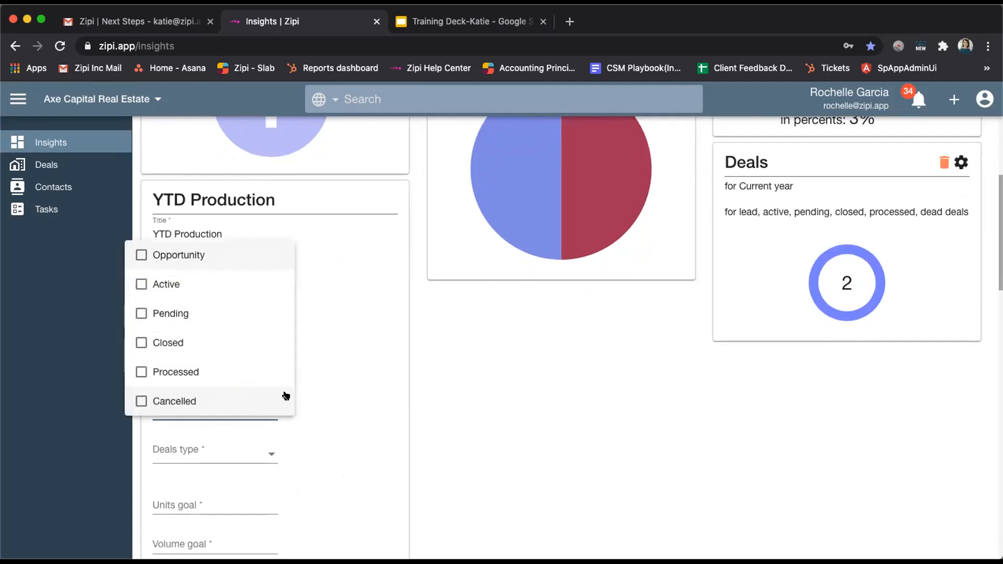
pyautogui.click(141, 284)
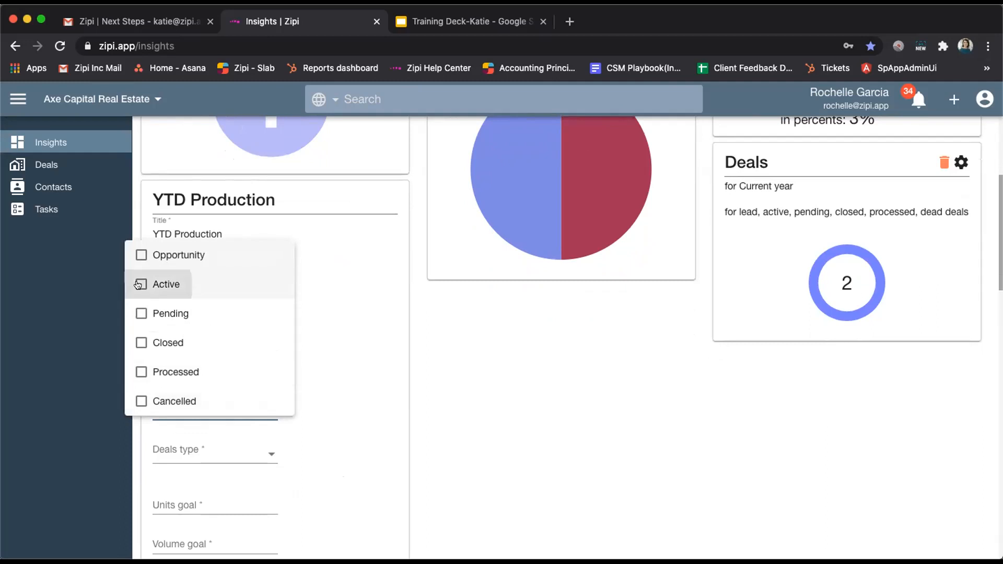
pyautogui.click(137, 314)
pyautogui.click(139, 343)
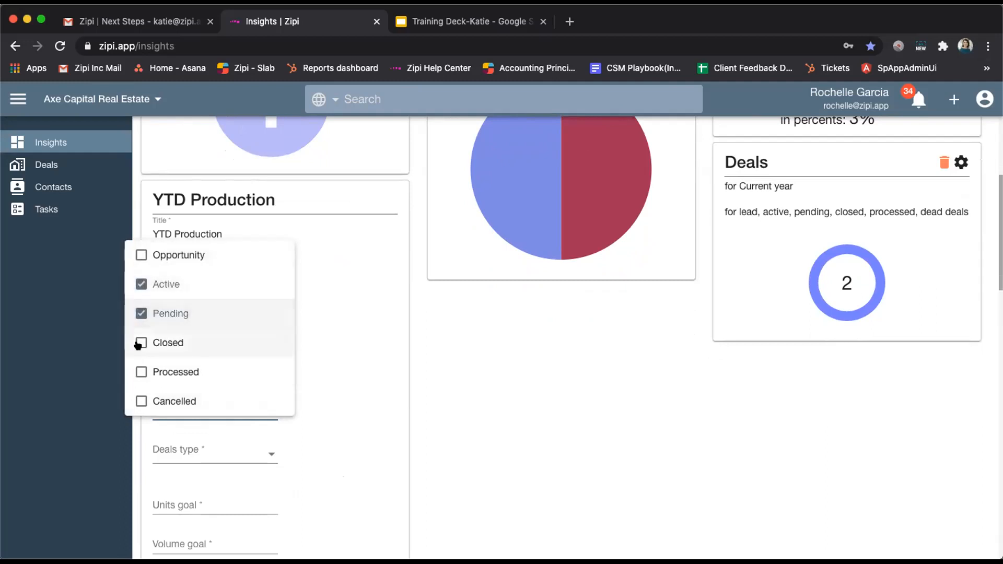
pyautogui.click(277, 372)
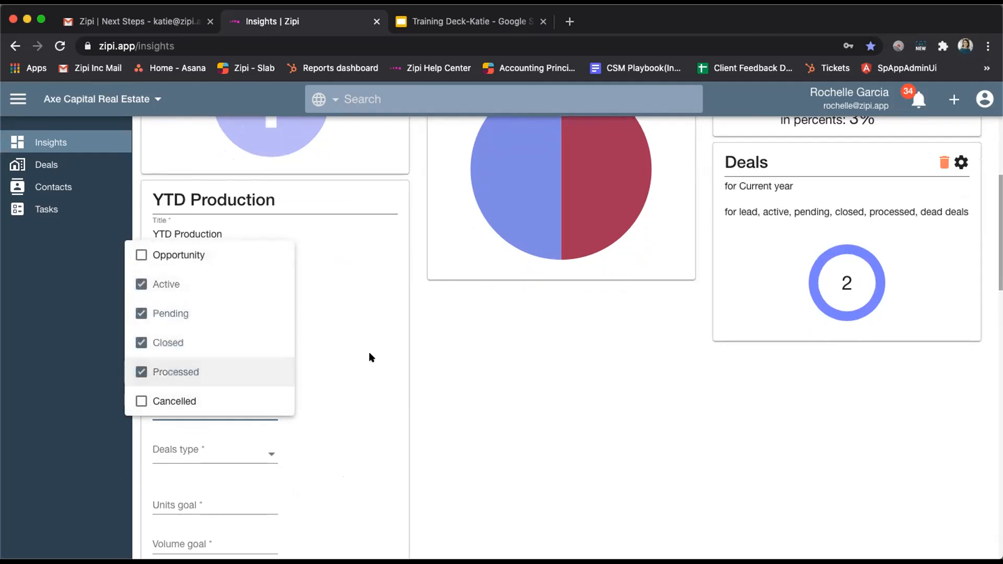
pyautogui.click(351, 353)
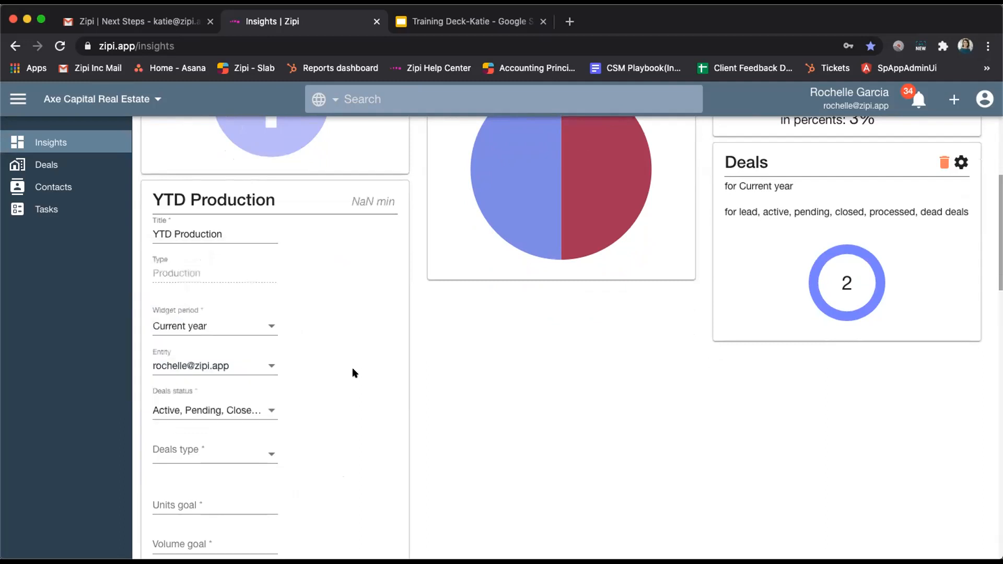
# Set the YTD Production widget's deals type to Listing (sale)
pyautogui.scroll(-3, 325, 499)
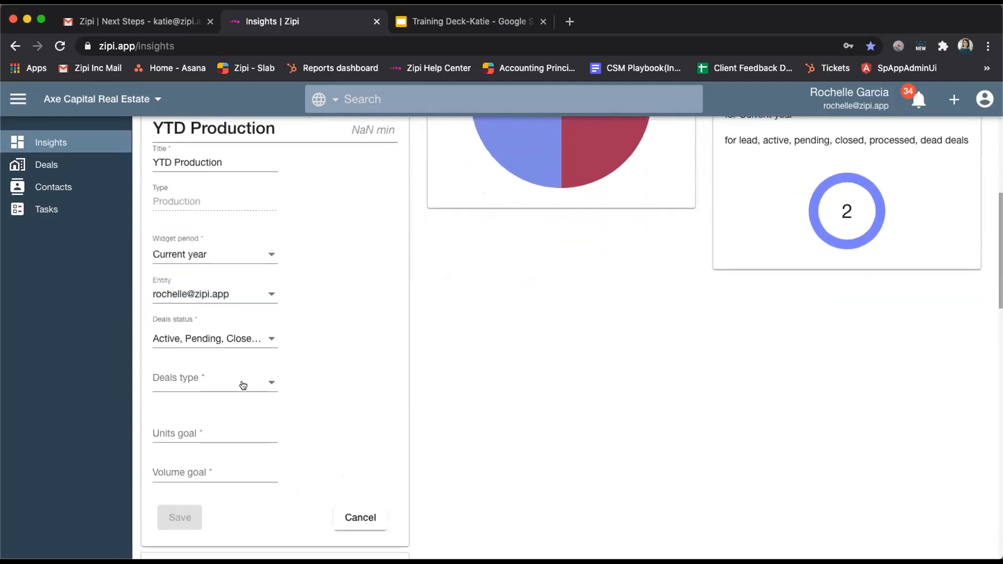
pyautogui.click(243, 383)
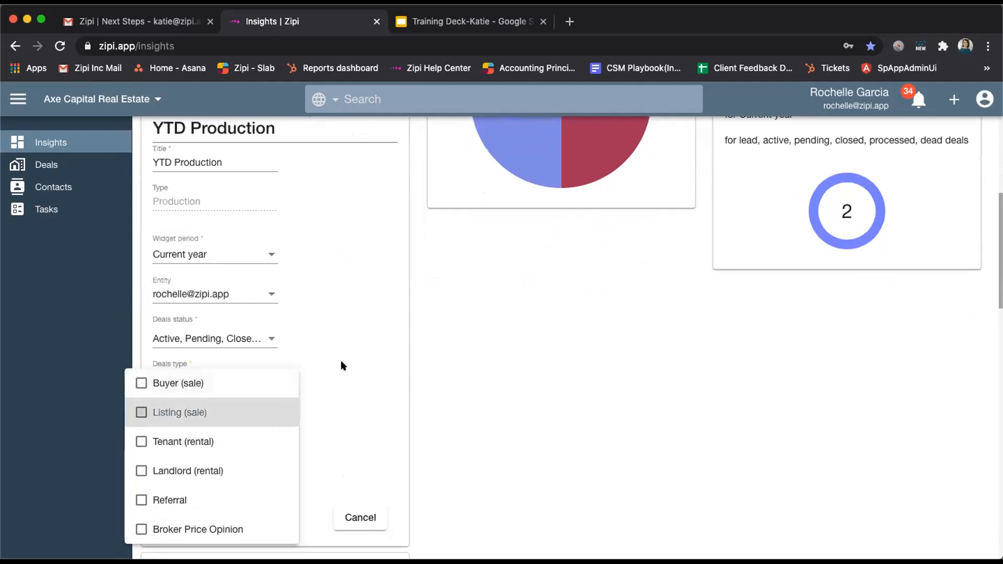
pyautogui.press('space')
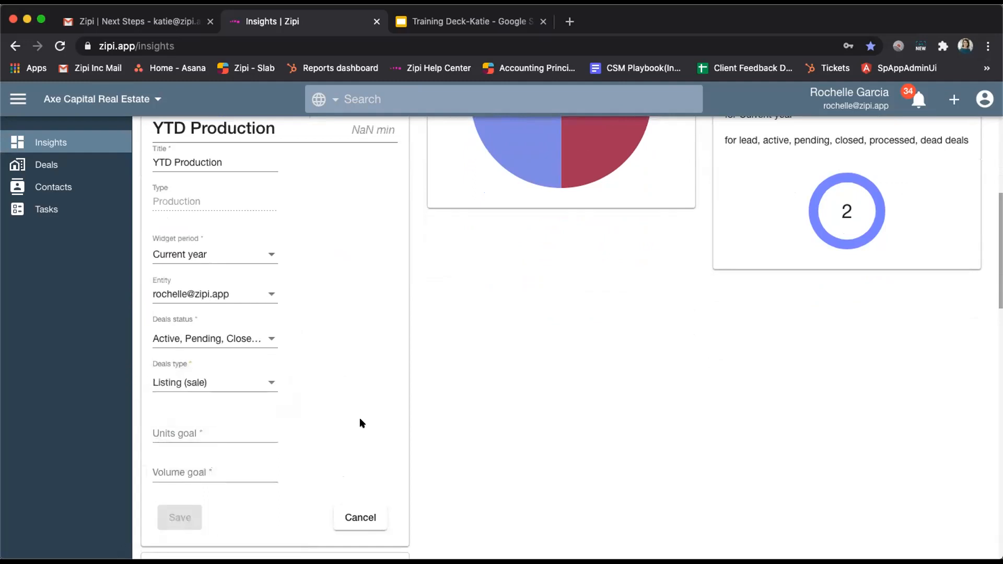
# Give the YTD Production widget a units goal of 25 and a volume goal of 25, and save the widget
pyautogui.scroll(-2, 360, 418)
pyautogui.click(193, 371)
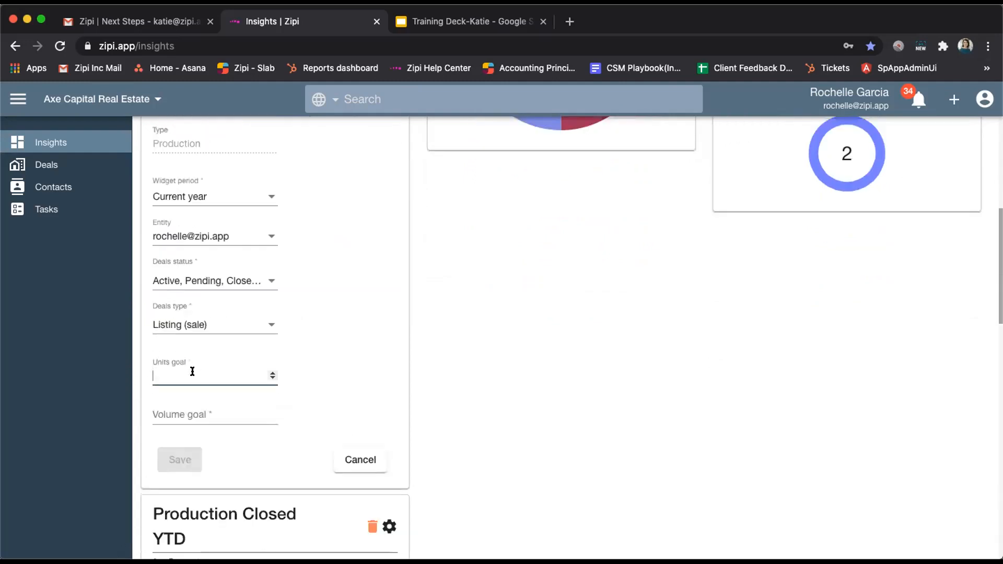
pyautogui.write('25')
pyautogui.click(192, 411)
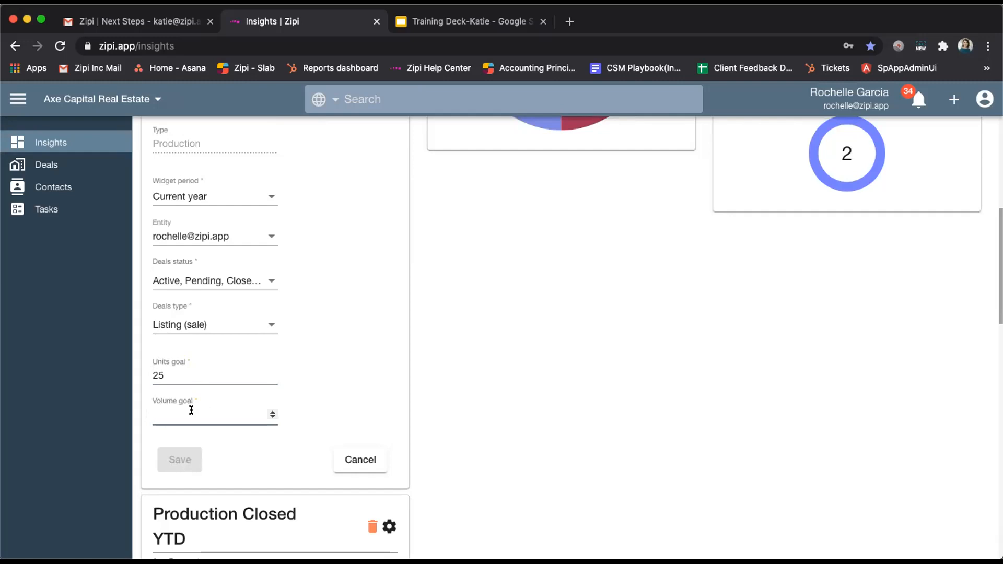
pyautogui.write('25')
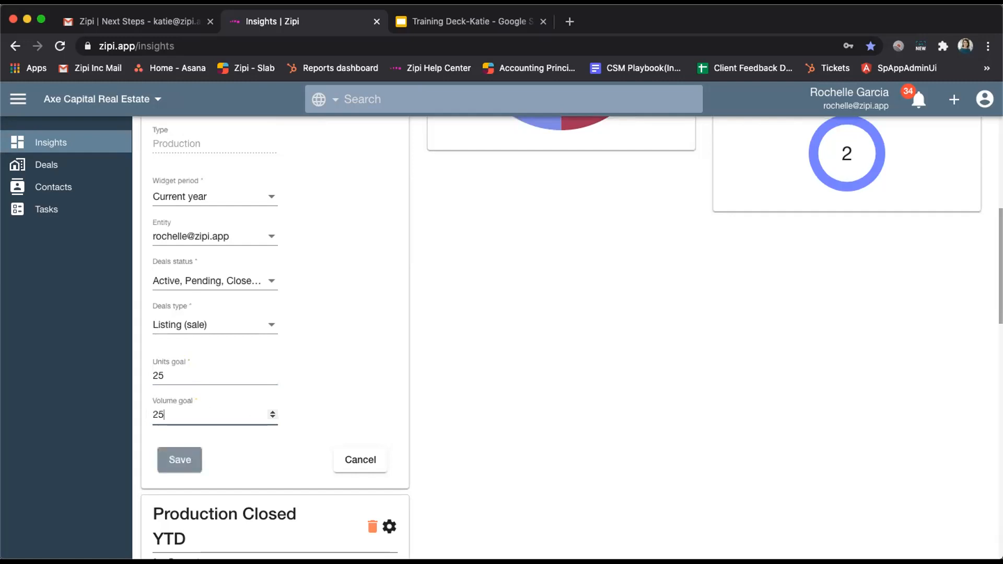
pyautogui.click(179, 459)
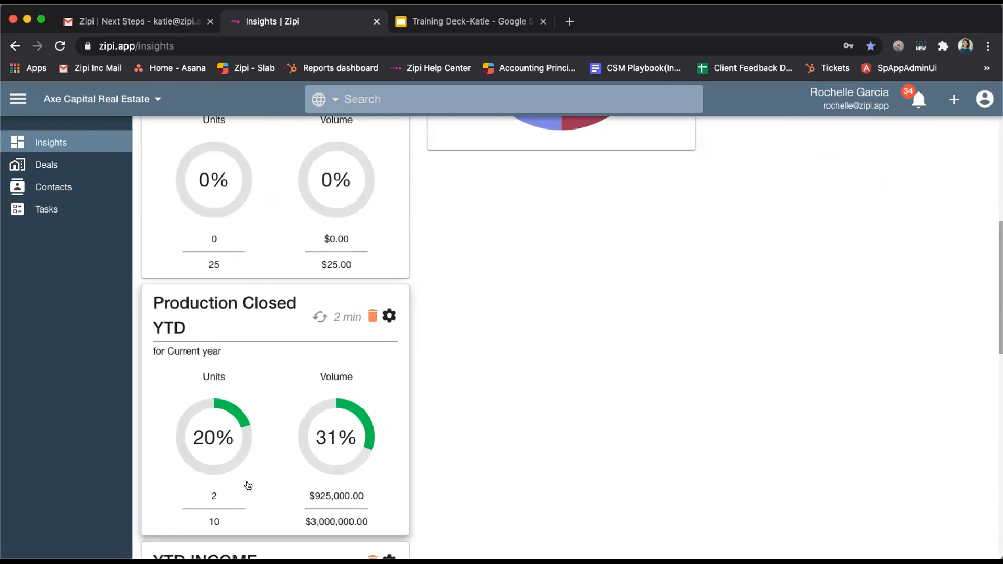
# Open the brokerage's Deals list and bring up the account options
pyautogui.click(81, 166)
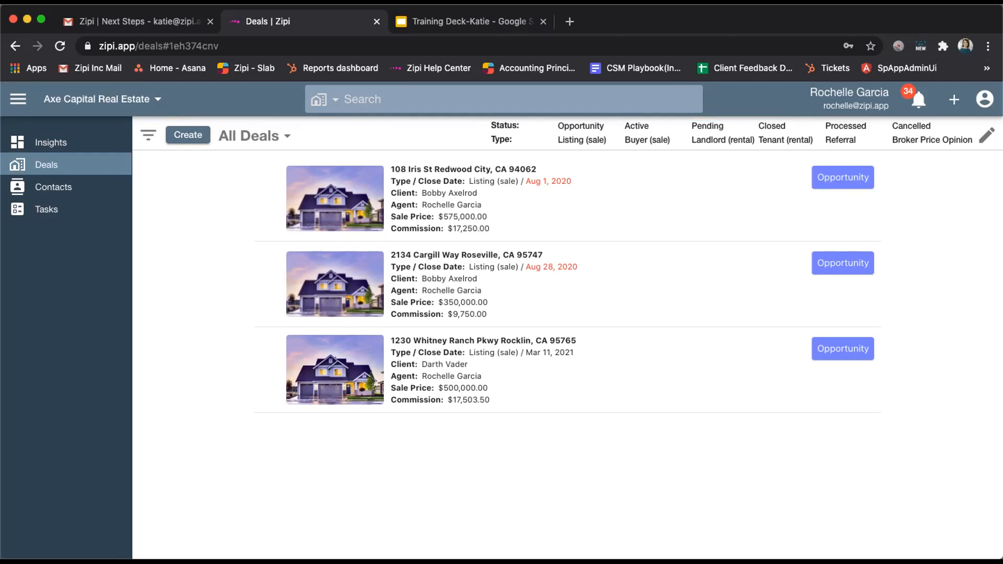
pyautogui.click(981, 98)
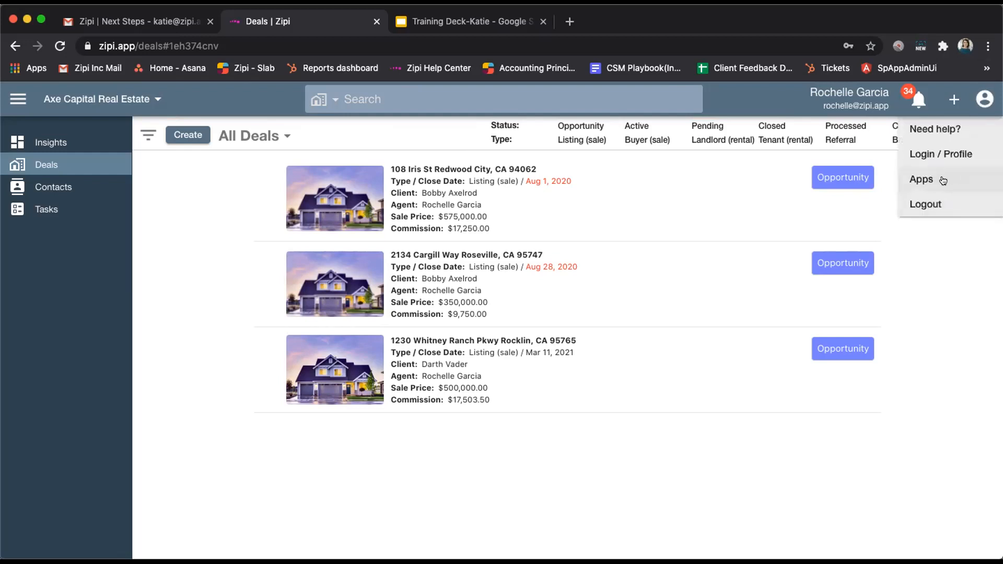